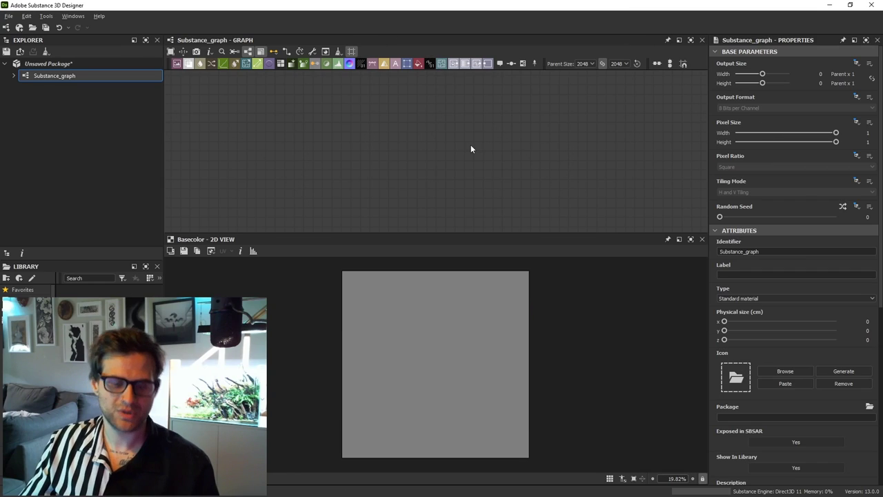
Step: Add a Cells 4 noise node to the empty graph and inspect its pattern up close
key("space")
type("c")
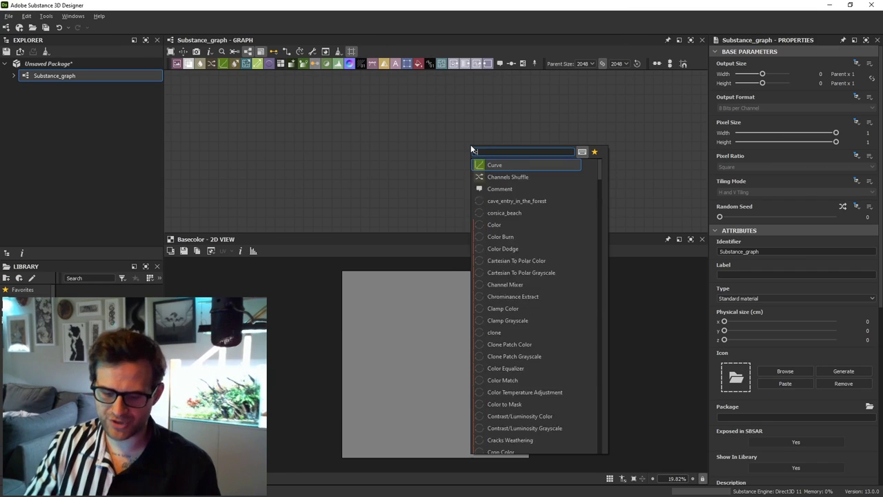
type("ells")
left_click(502, 200)
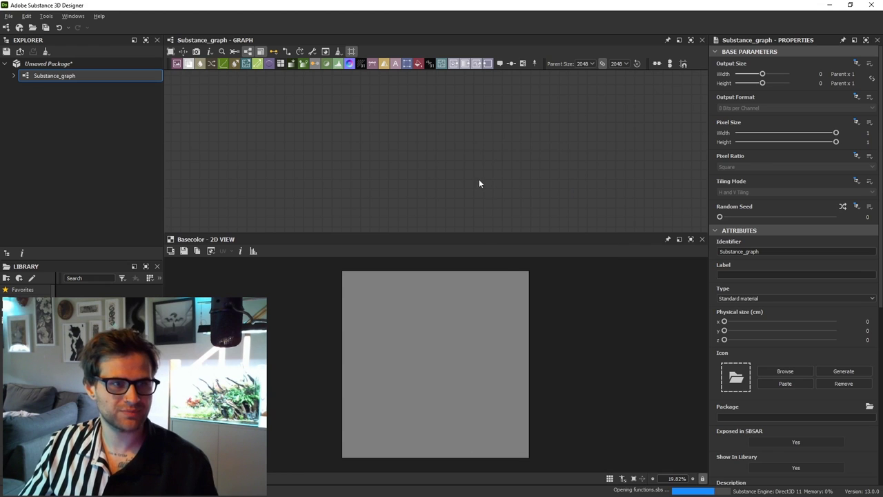
scroll(514, 385, "up", 3)
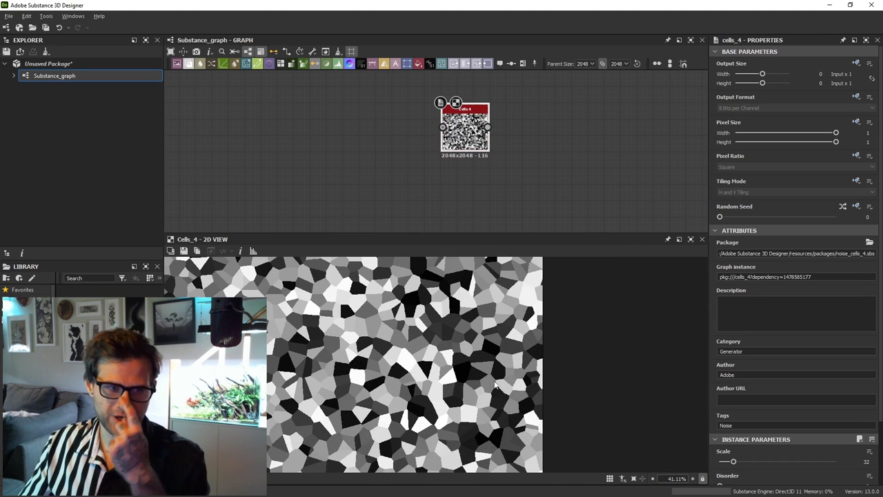
scroll(495, 387, "up", 3)
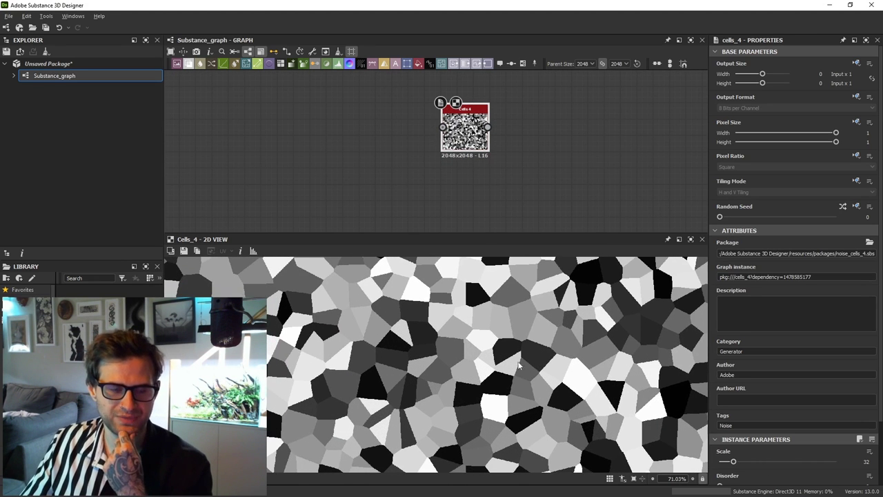
Step: Set the Cells 4 node's scale to 15 and its disorder to 0.52
left_click_drag(733, 461, 780, 459)
scroll(736, 465, "down", 1)
scroll(599, 364, "down", 1)
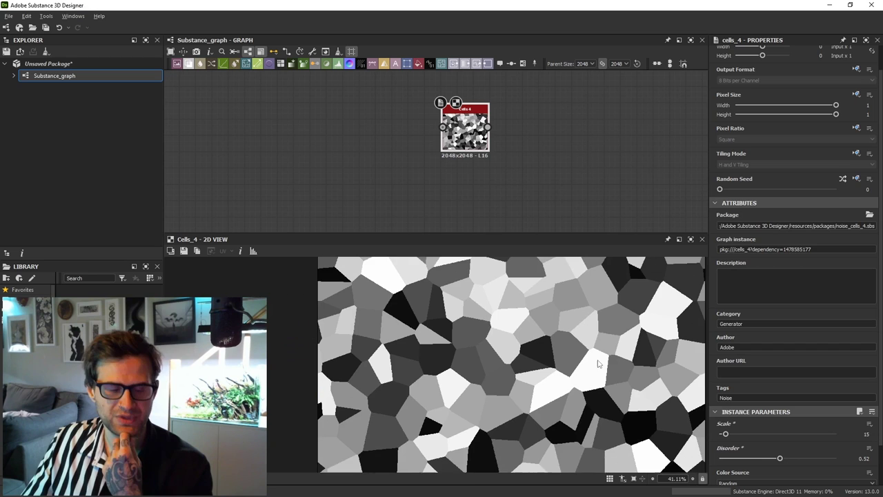
scroll(598, 361, "down", 1)
middle_click_drag(612, 324, 614, 346)
scroll(593, 334, "up", 1)
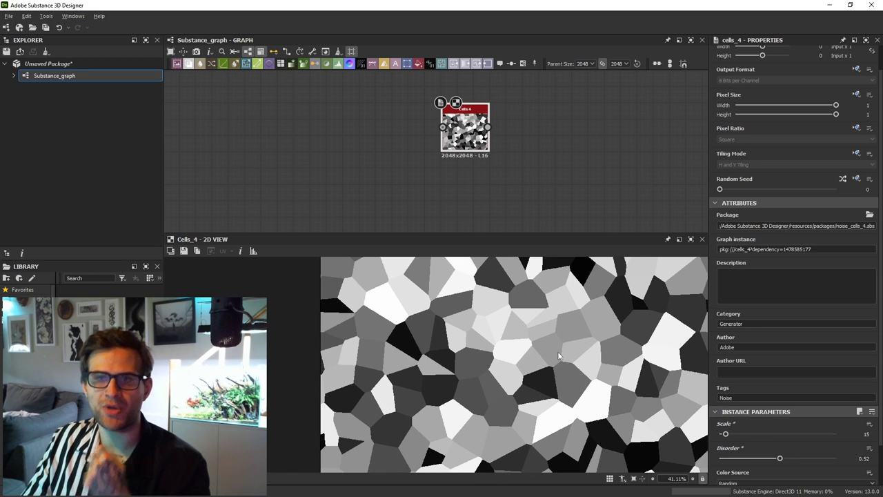
middle_click_drag(646, 342, 627, 366)
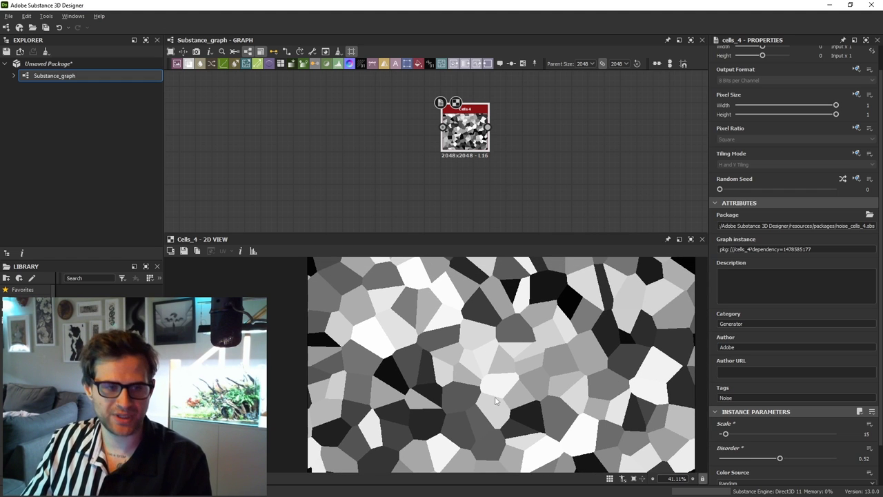
scroll(524, 341, "up", 1)
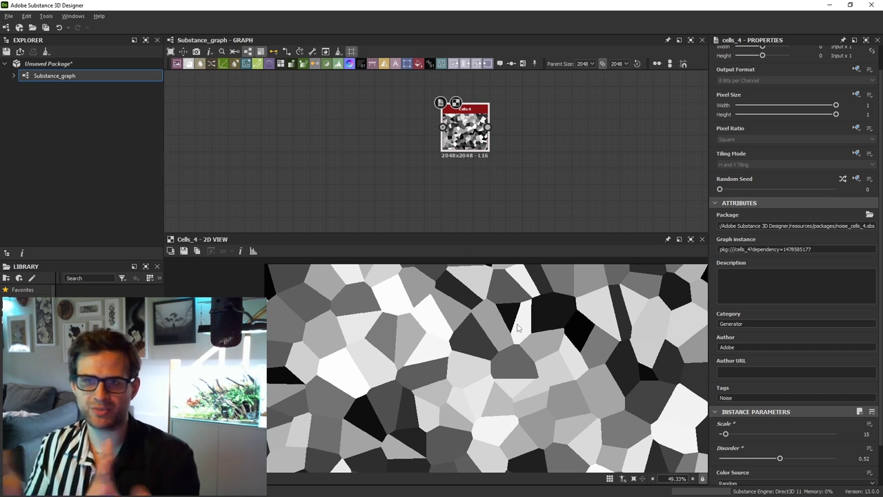
Step: Add an Edge Detect node beside Cells 4 and connect the Cells 4 output to its input
left_click_drag(483, 129, 447, 135)
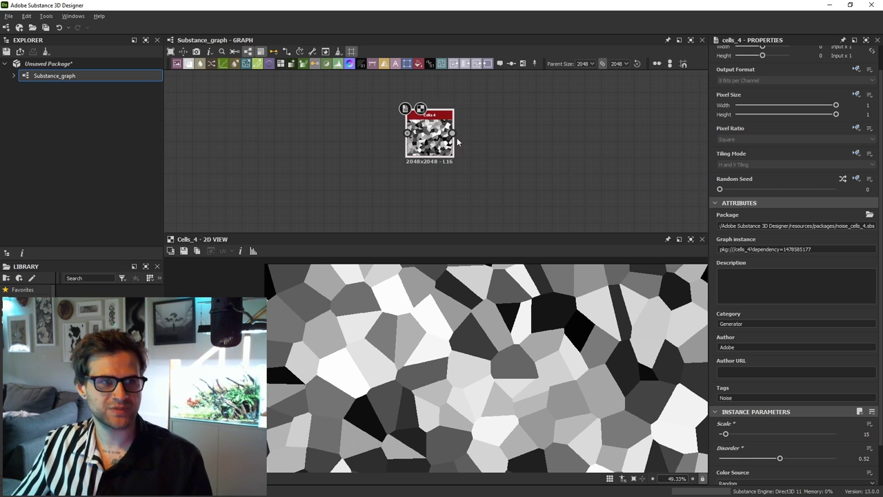
key("space")
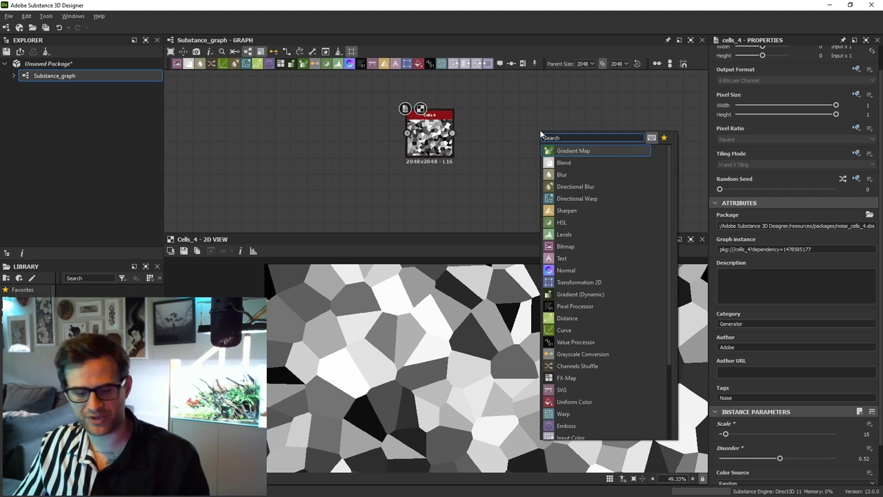
type("edge")
left_click(550, 150)
left_click_drag(453, 133, 522, 133)
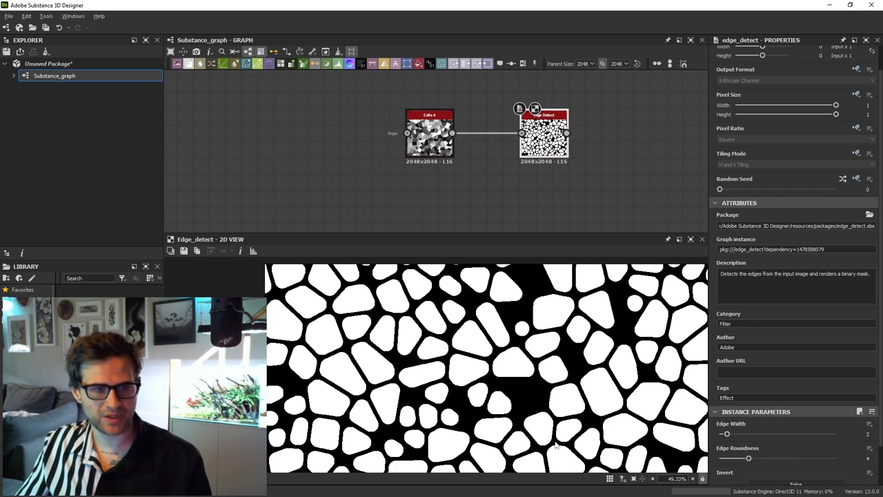
Step: Set the Edge Detect node's edge width to 1.83 and edge roundness to 3.09
scroll(751, 422, "down", 1)
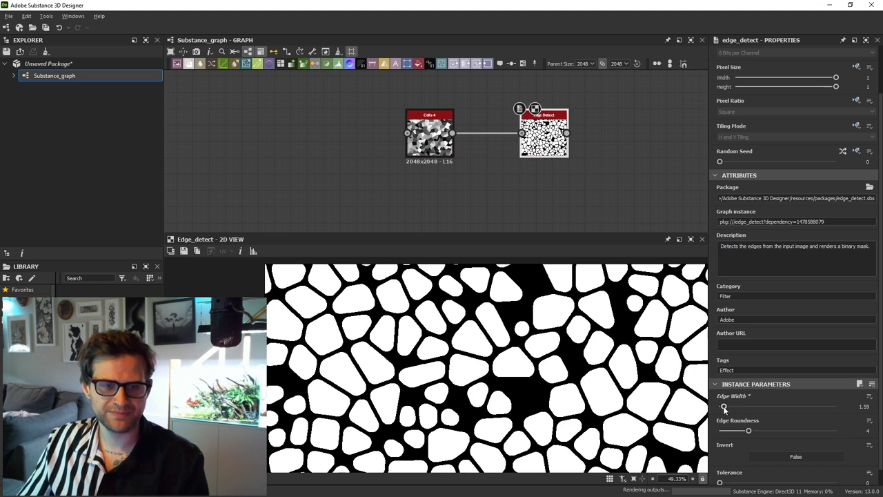
left_click(723, 406)
left_click_drag(748, 430, 742, 431)
scroll(531, 358, "down", 3)
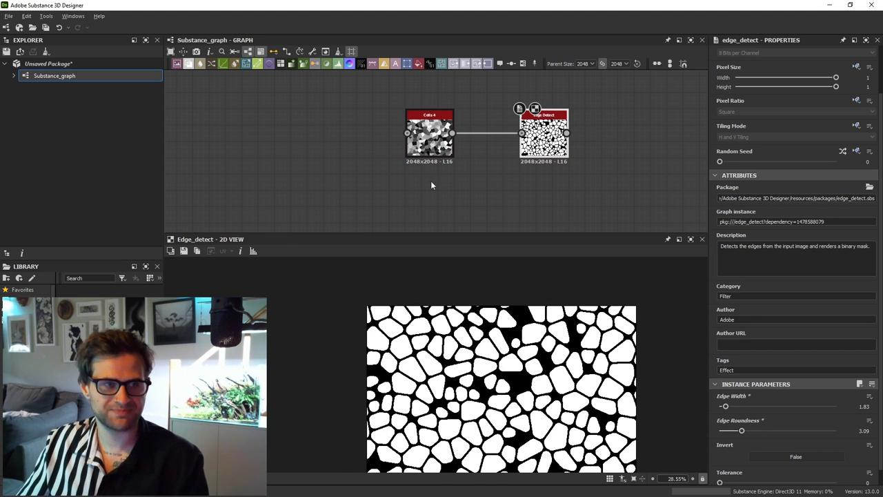
Step: Add a Voronoi noise node below the Cells 4 node
middle_click_drag(430, 185, 437, 156)
key("space")
type("voron")
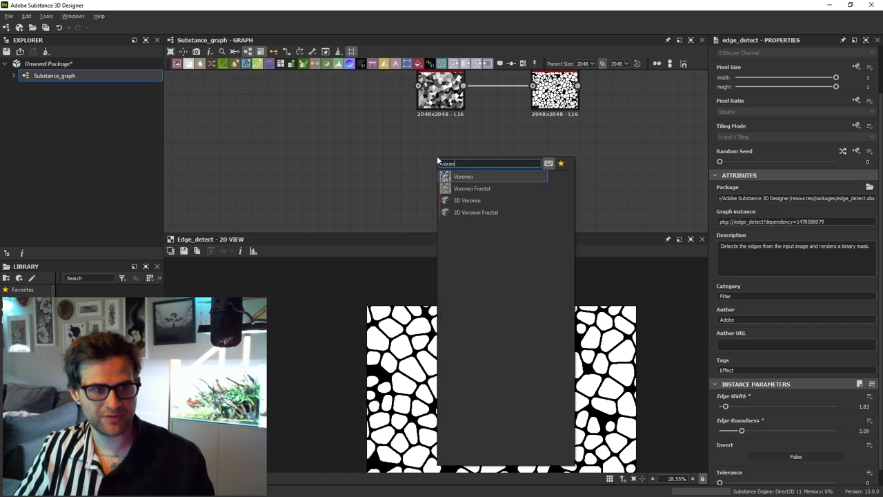
key("Return")
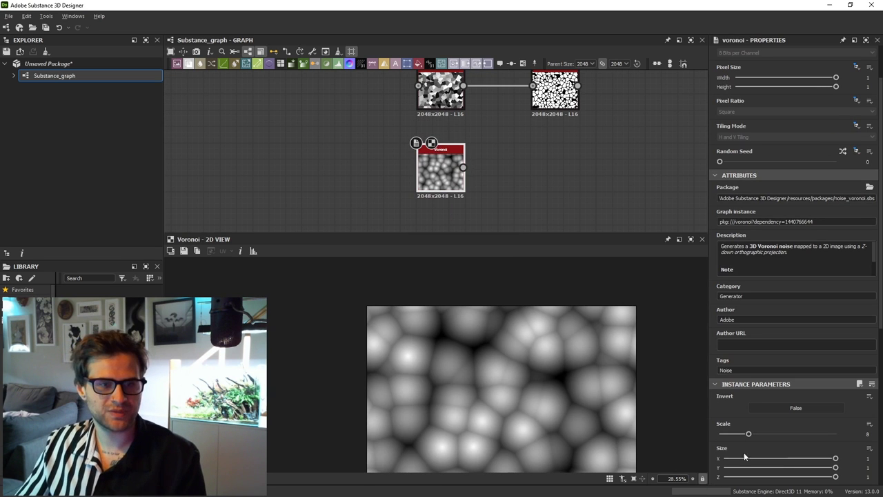
Step: Set the Voronoi node's style to Random Color
scroll(799, 330, "down", 5)
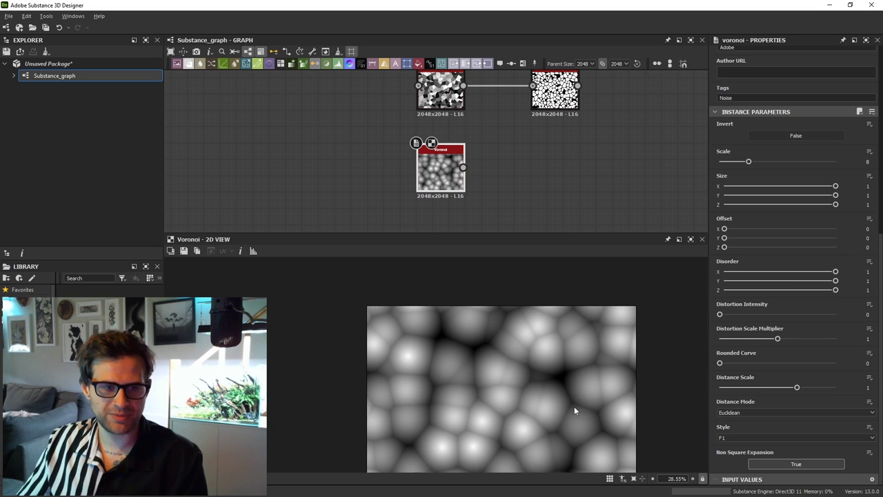
left_click(740, 435)
left_click(750, 487)
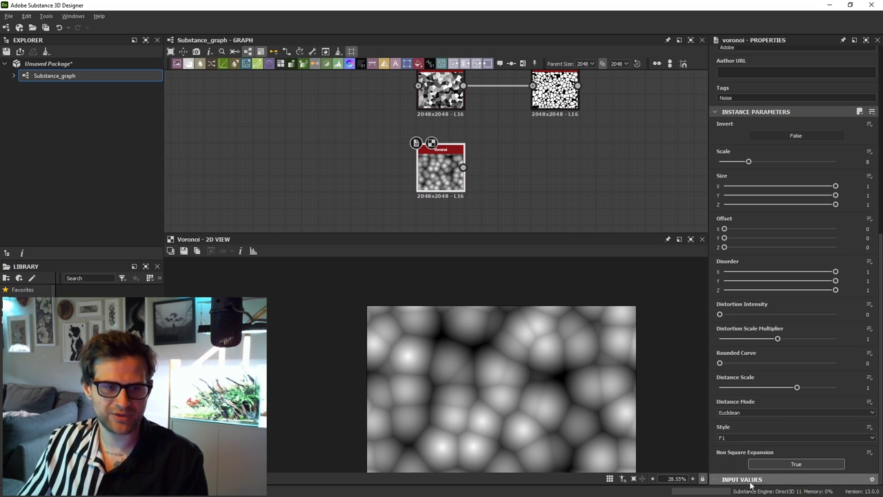
left_click(740, 439)
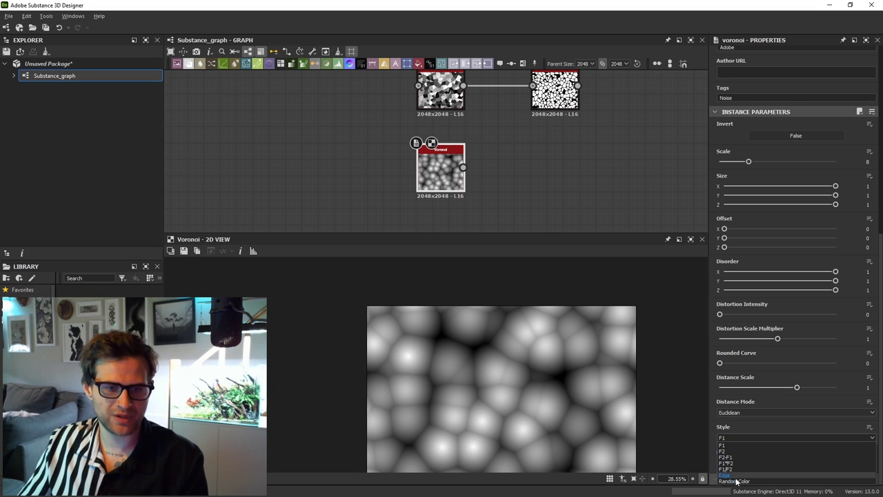
left_click(737, 481)
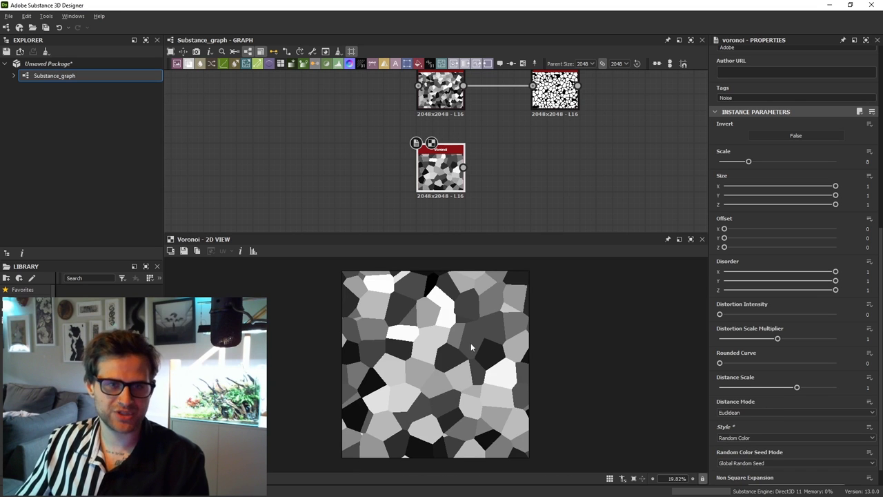
Step: Set the Voronoi node's X size to 0.99, scale to 10.71 and X disorder to 0
mouse_move(835, 186)
left_mouse_down()
mouse_move(763, 187)
mouse_move(836, 186)
left_mouse_up()
mouse_move(835, 195)
left_mouse_down()
mouse_move(759, 196)
mouse_move(842, 196)
left_mouse_up()
left_click_drag(750, 161, 759, 162)
left_click_drag(835, 272, 709, 273)
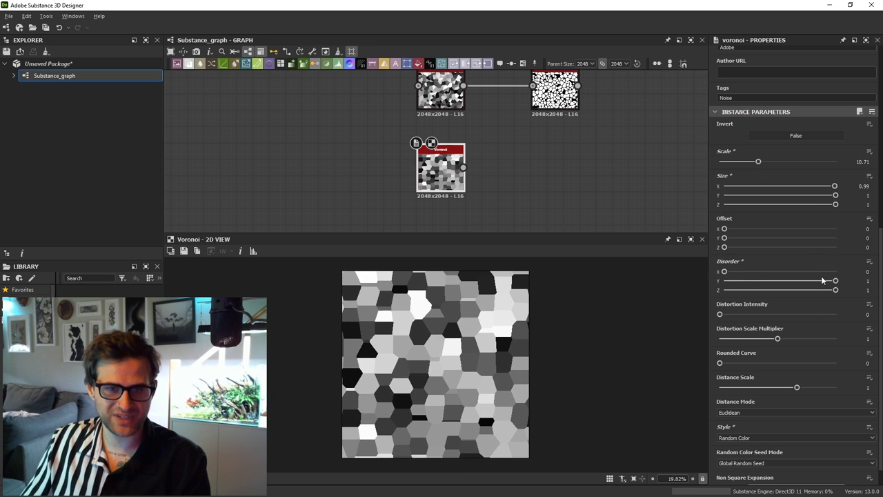
left_click_drag(835, 281, 851, 293)
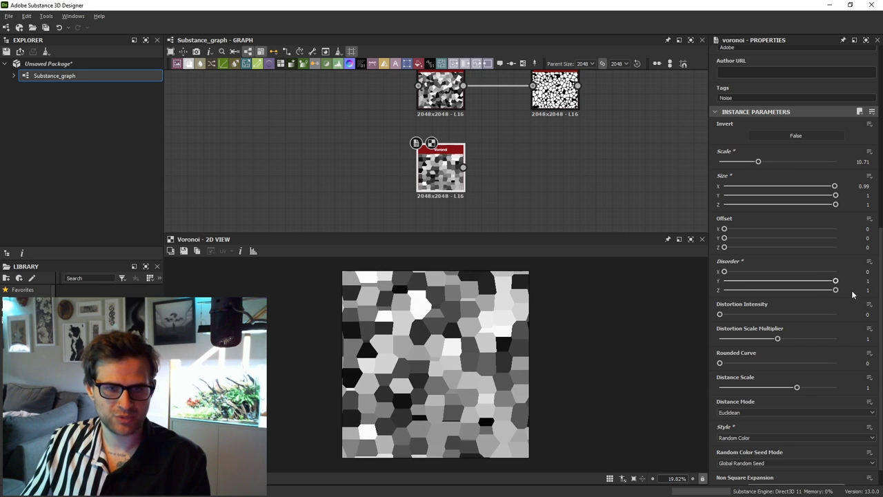
Step: Set the Voronoi node's X disorder back to 1 and its scale to 5.42
left_click_drag(796, 272, 873, 276)
left_click_drag(721, 315, 698, 306)
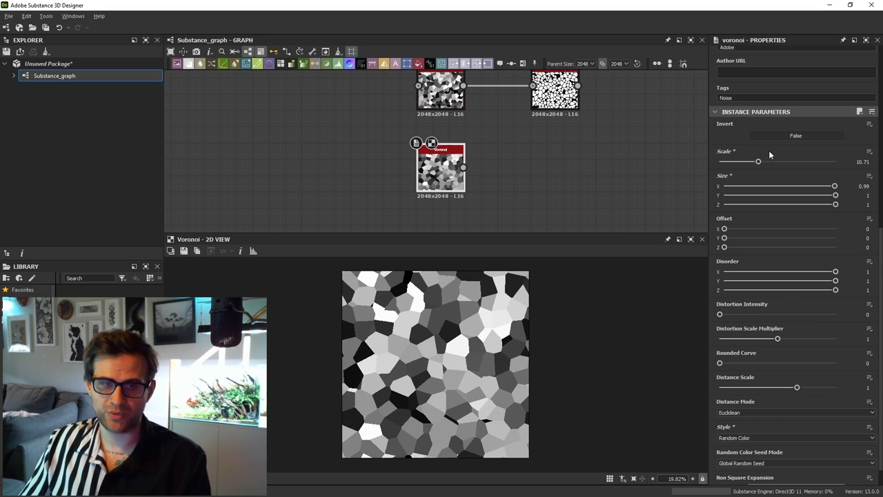
left_click_drag(754, 162, 739, 161)
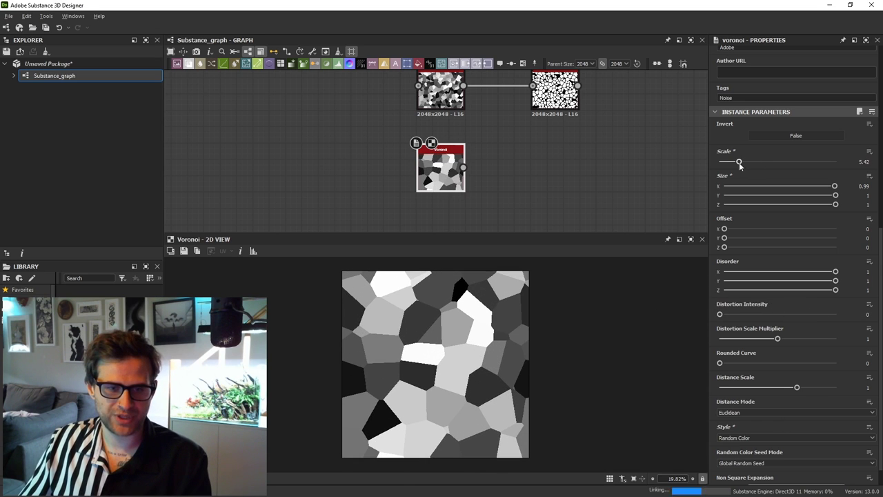
Step: Try the Manhattan distance mode on the Voronoi node, and switch to Minkowski with a Minkowski number of 1.84
left_click(775, 412)
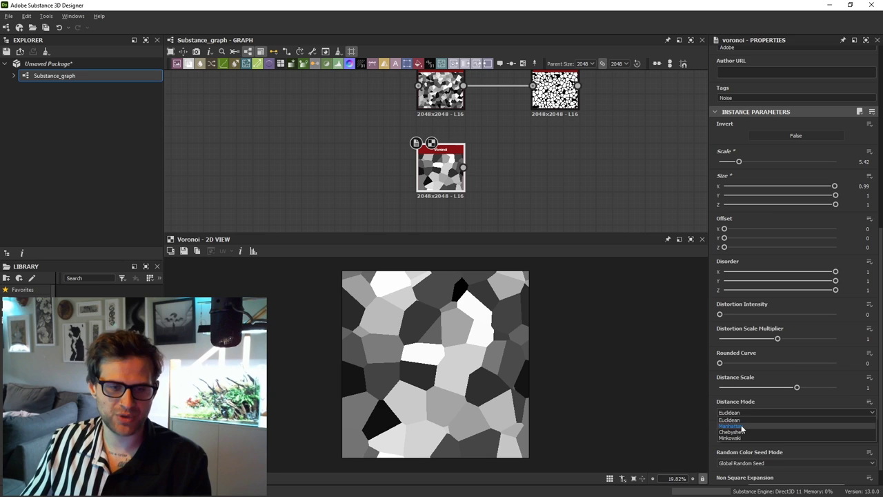
left_click(751, 425)
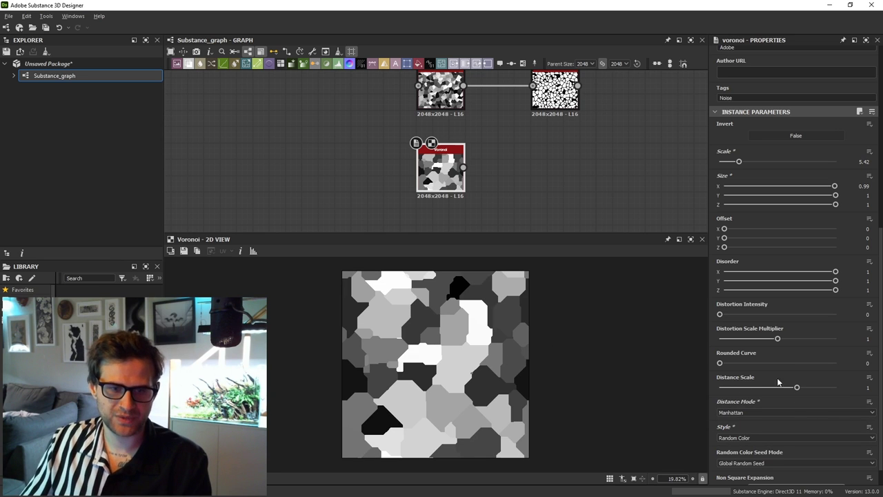
left_click(759, 412)
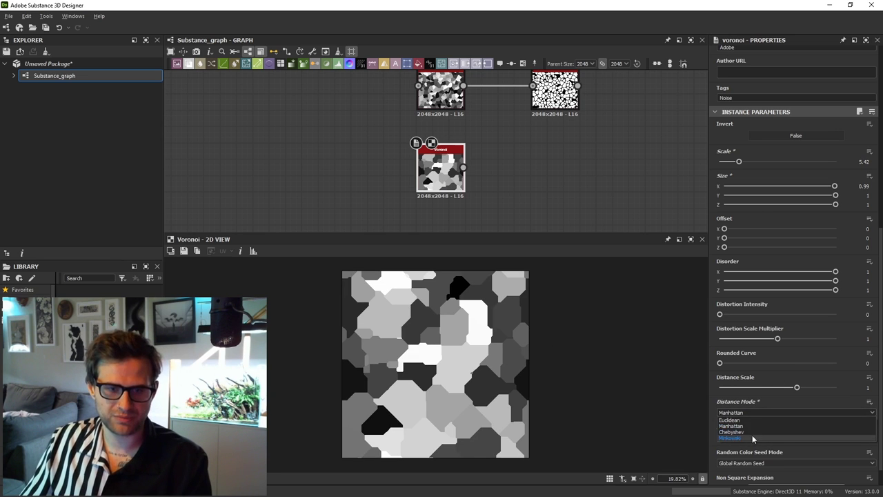
left_click(752, 437)
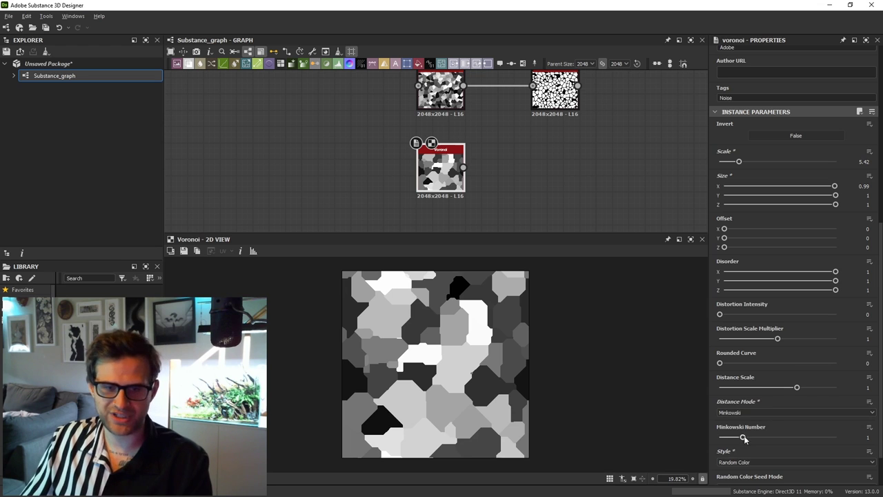
mouse_move(745, 437)
left_mouse_down()
mouse_move(734, 442)
mouse_move(807, 436)
mouse_move(752, 438)
mouse_move(762, 438)
left_mouse_up()
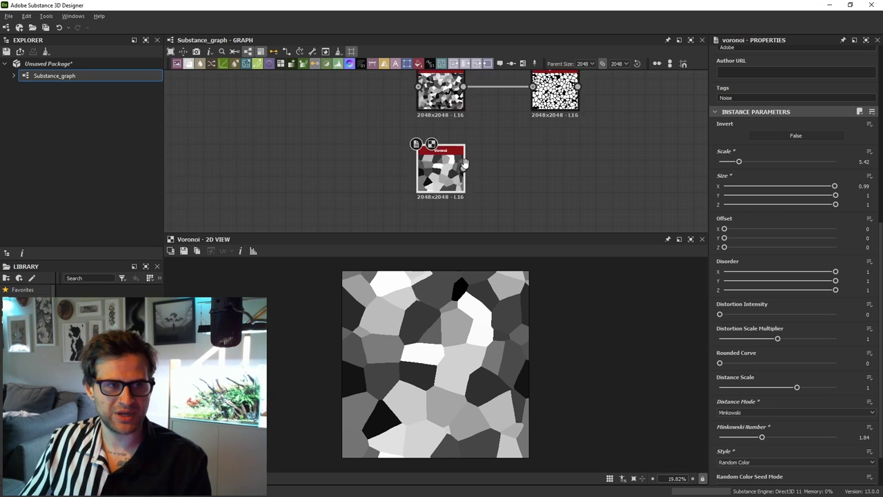
Step: Delete the Cells 4, Edge Detect and Voronoi nodes from the graph
middle_click_drag(452, 88, 452, 138)
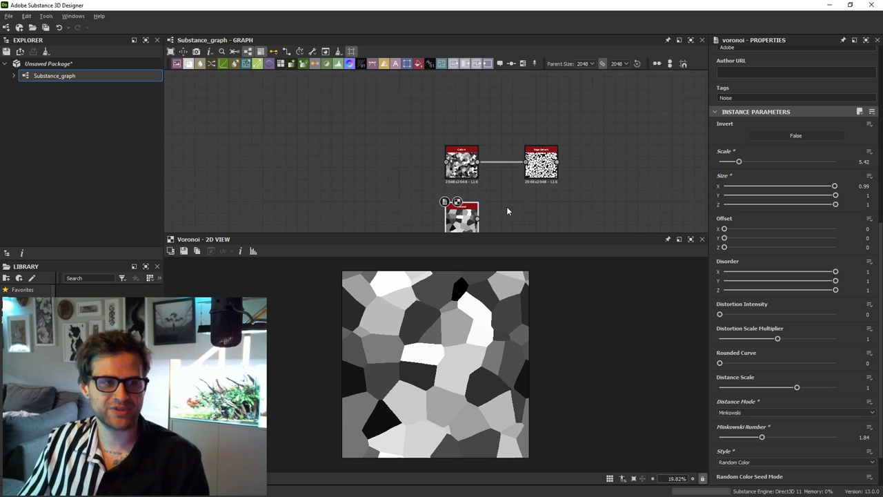
middle_click_drag(507, 207, 498, 161)
left_click_drag(556, 197, 411, 106)
key("Delete")
key("space")
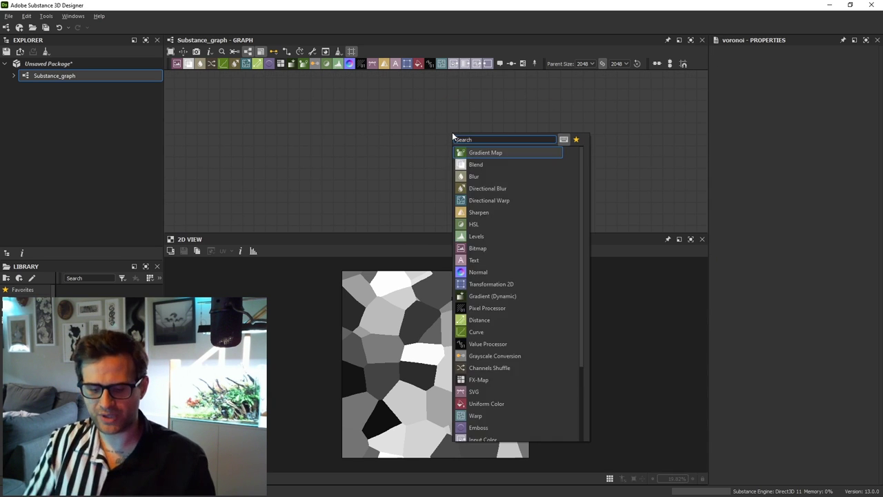
type("tile")
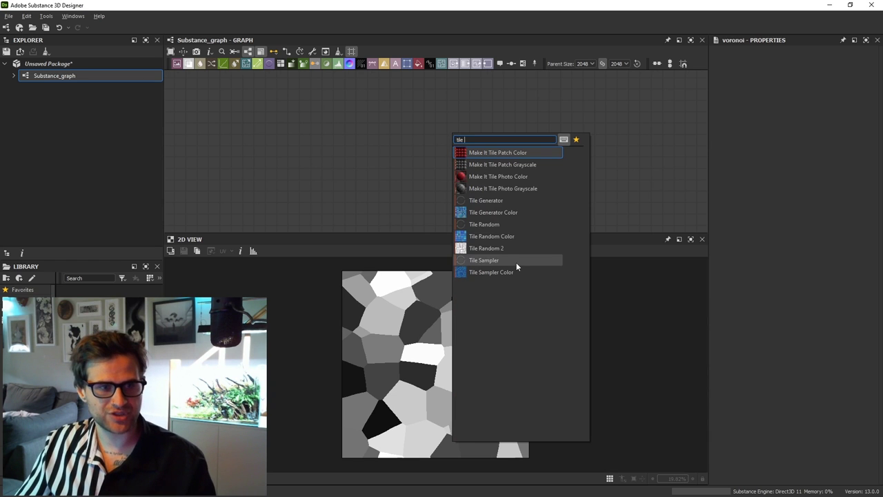
left_click(516, 261)
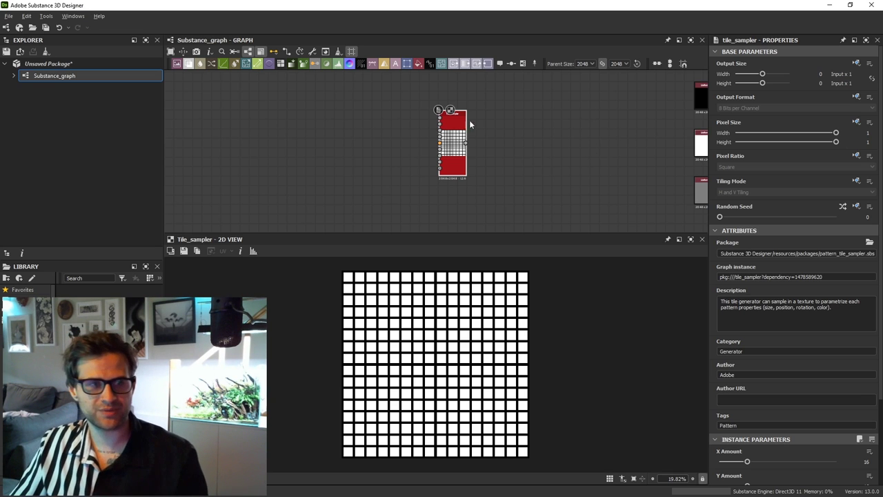
key("Delete")
Step: Add a Tile Generator node to the graph and bring up its Pattern settings
key("space")
type("tile gen")
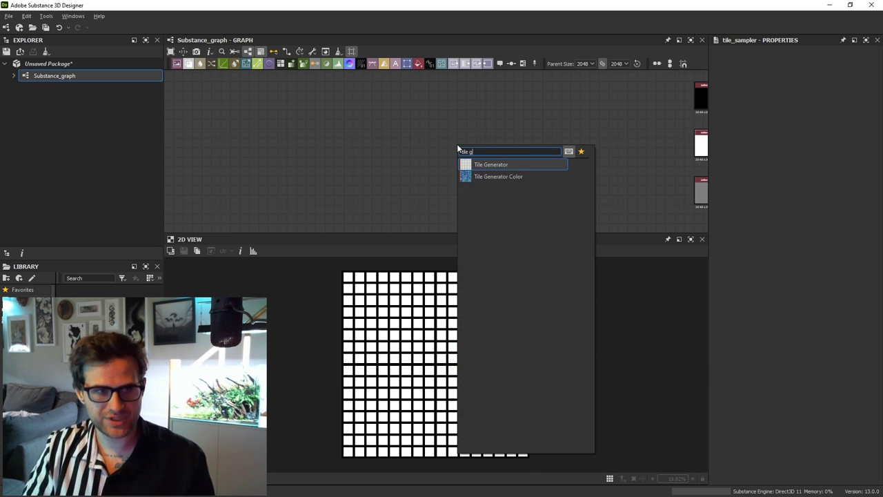
left_click(476, 166)
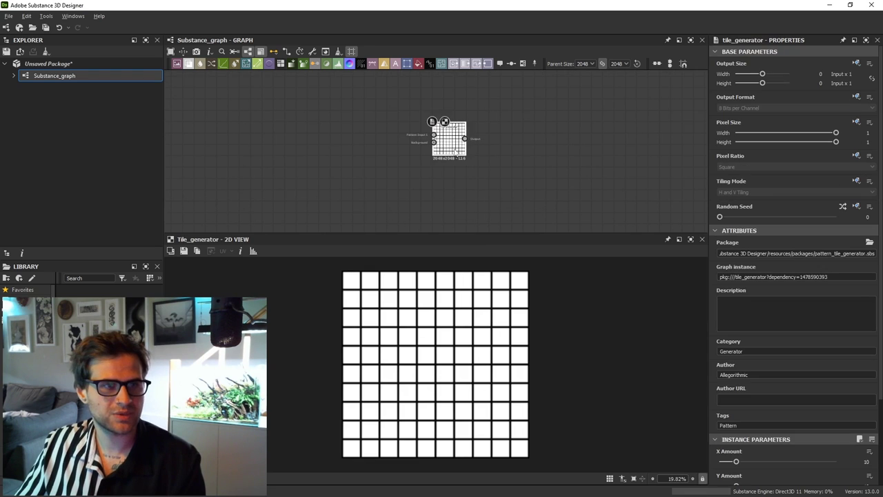
scroll(753, 336, "down", 3)
left_click(740, 422)
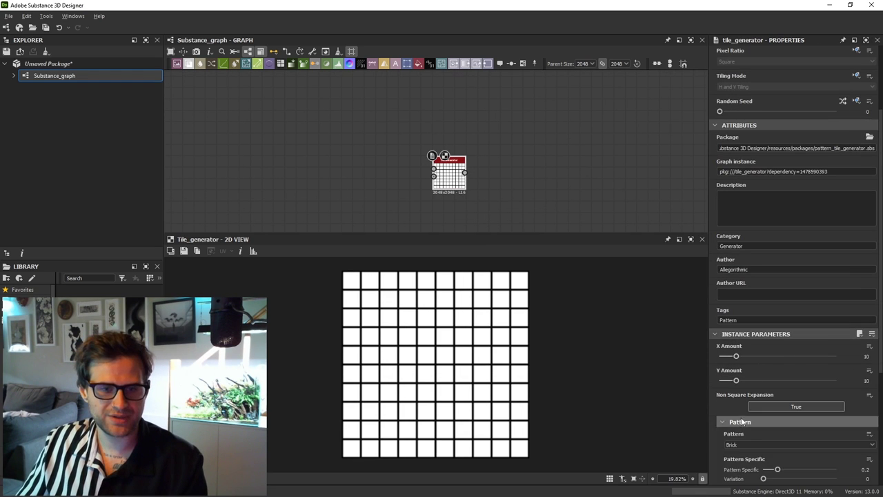
Step: Set the Tile Generator's pattern to Square
scroll(747, 387, "down", 3)
left_click(746, 334)
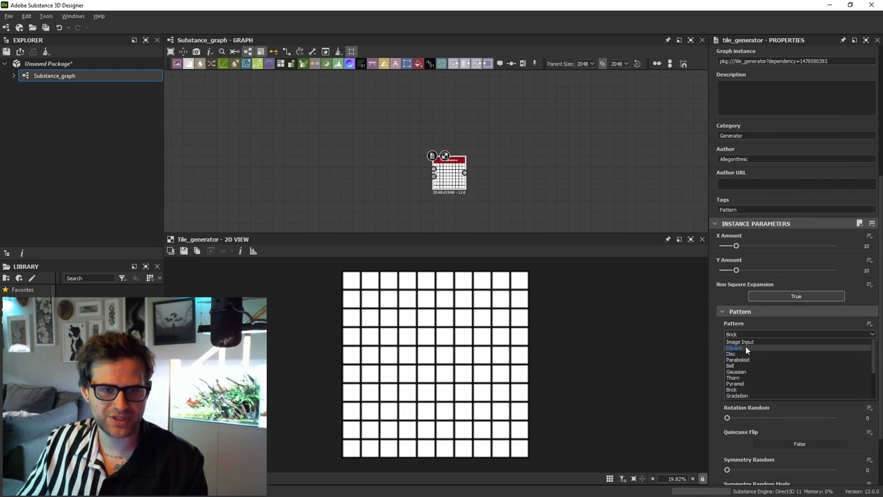
left_click(745, 346)
Step: Reduce the Tile Generator's scale to 0.05 so the squares shrink to small dots
scroll(793, 376, "down", 1)
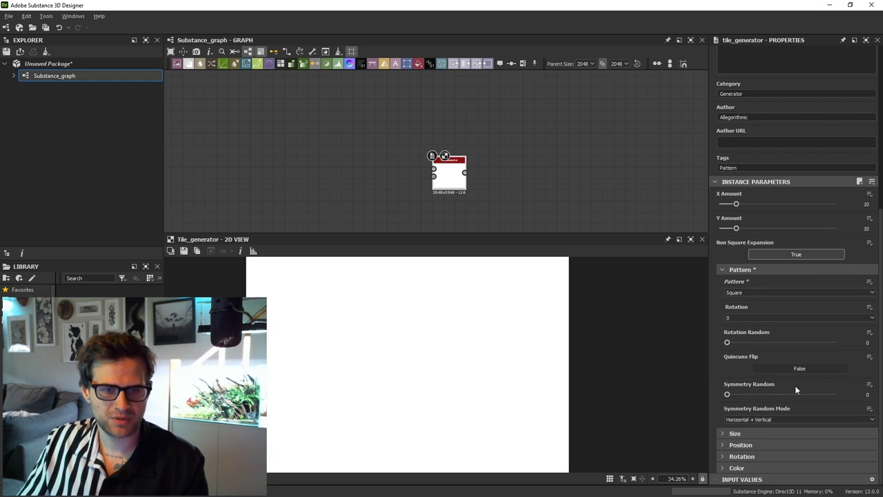
left_click(763, 429)
scroll(797, 374, "down", 2)
scroll(794, 425, "down", 2)
left_click_drag(781, 402, 729, 403)
scroll(765, 358, "down", 1)
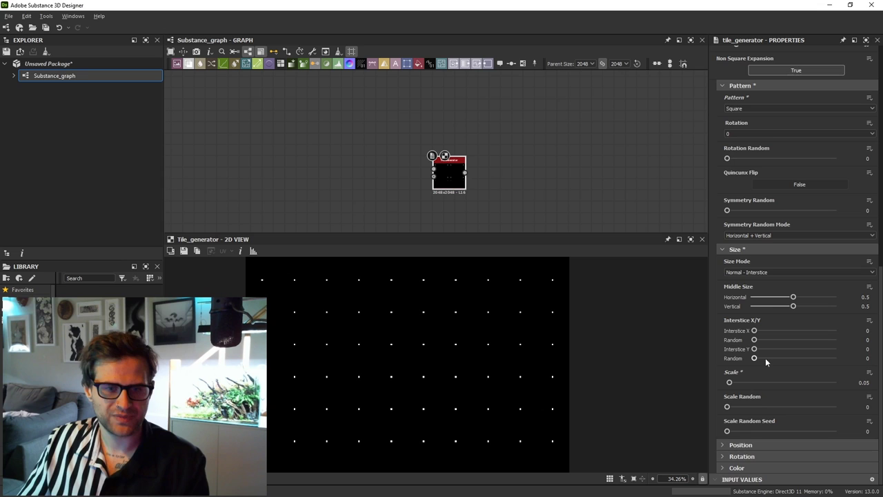
Step: Randomize the tile positions with an X random of 0.6 and a Y random of 0.93
left_click(752, 445)
scroll(777, 405, "down", 2)
scroll(745, 400, "down", 2)
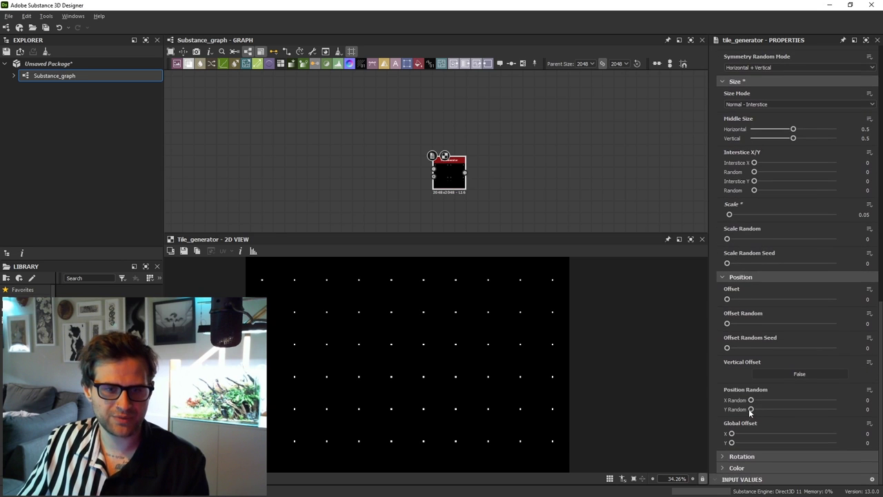
left_click(800, 399)
left_click_drag(752, 409, 831, 410)
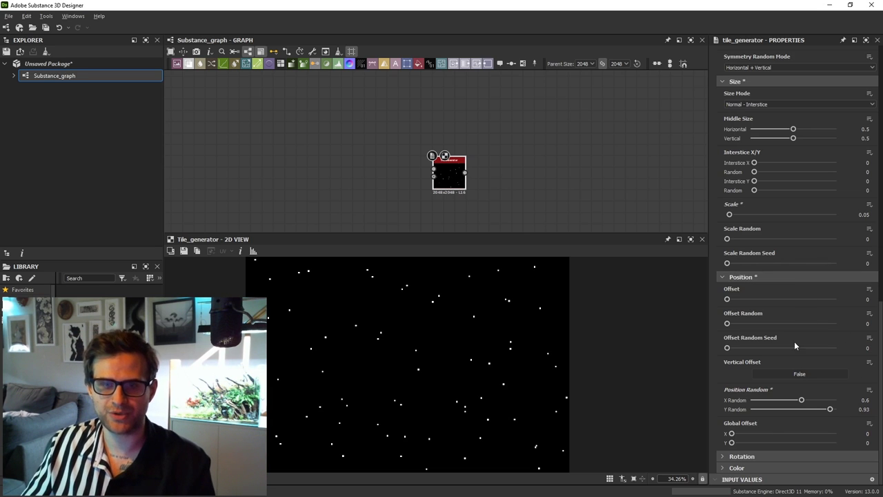
Step: Set the Tile Generator's luminance random to 1 and inspect the varied dot brightness up close
left_click(759, 467)
scroll(766, 418, "down", 2)
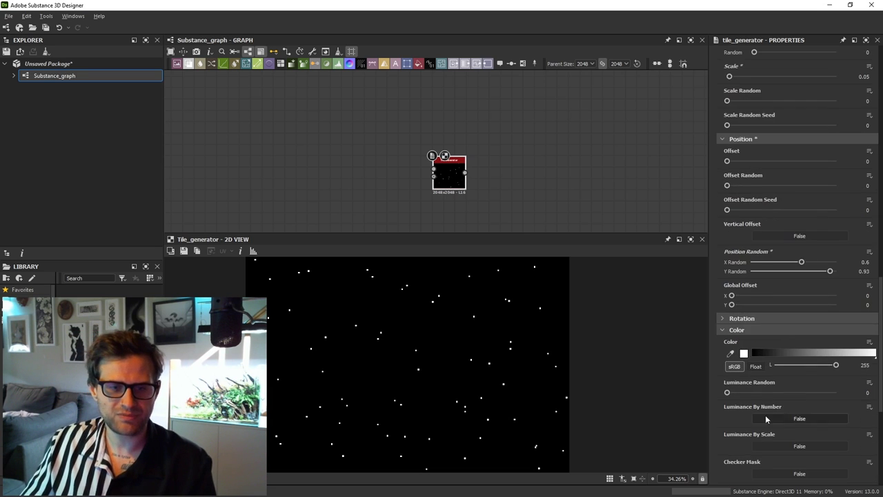
left_click_drag(727, 392, 835, 392)
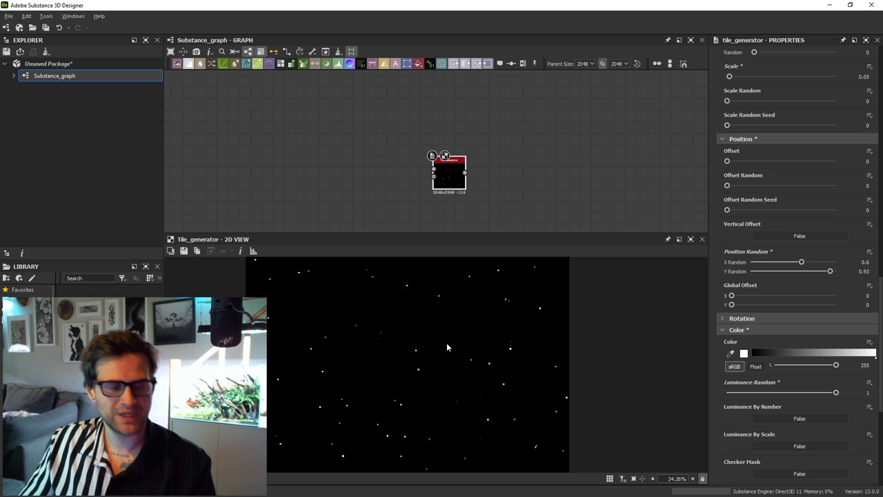
scroll(446, 347, "up", 5)
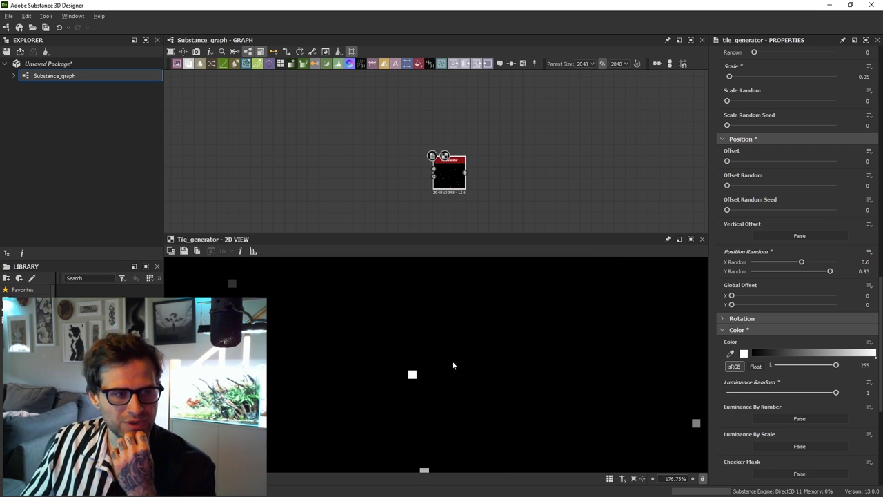
Step: Add a Distance node beside the Tile Generator and connect the Tile Generator's output to its mask input
key("space")
type("ds")
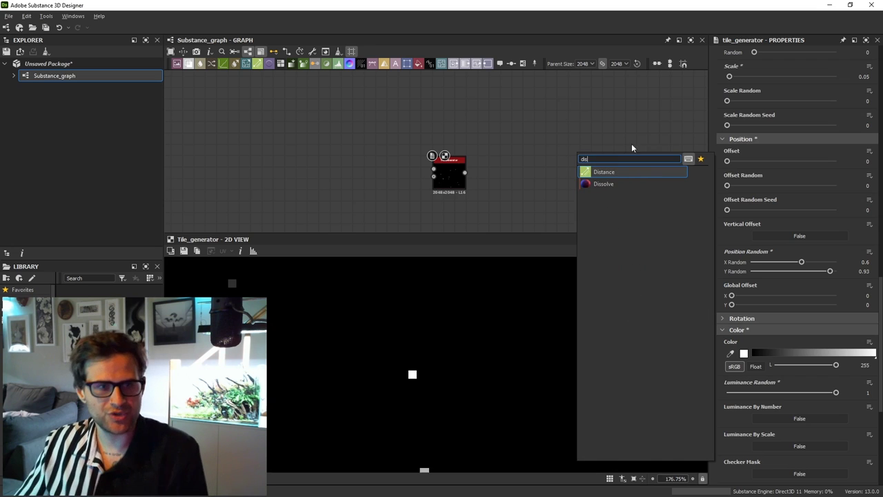
left_click(612, 172)
left_click_drag(592, 138, 498, 175)
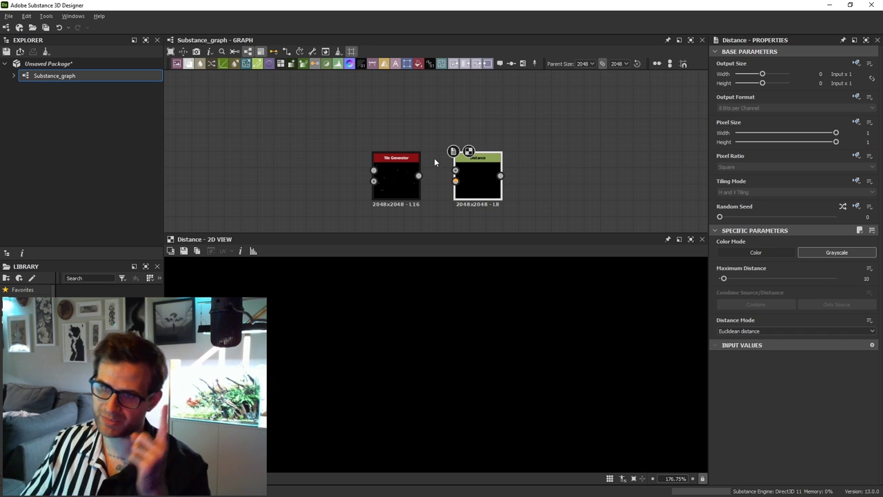
scroll(434, 172, "up", 1)
left_click_drag(416, 177, 459, 170)
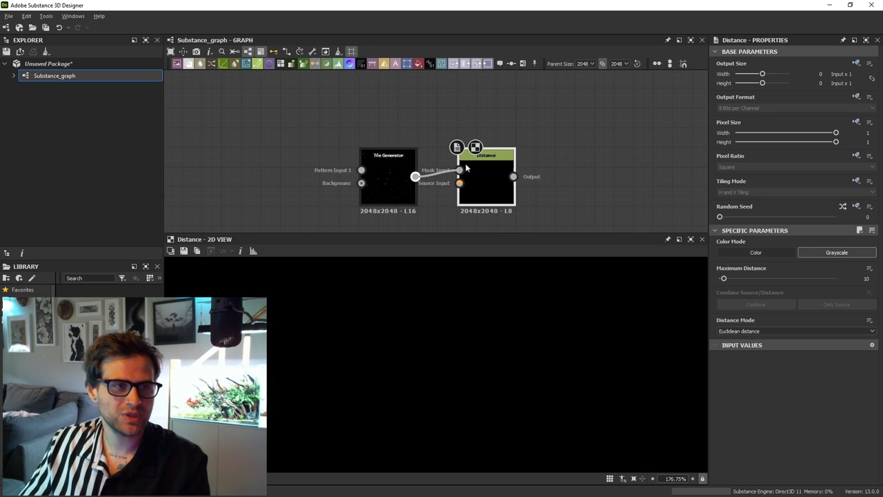
scroll(592, 350, "down", 8)
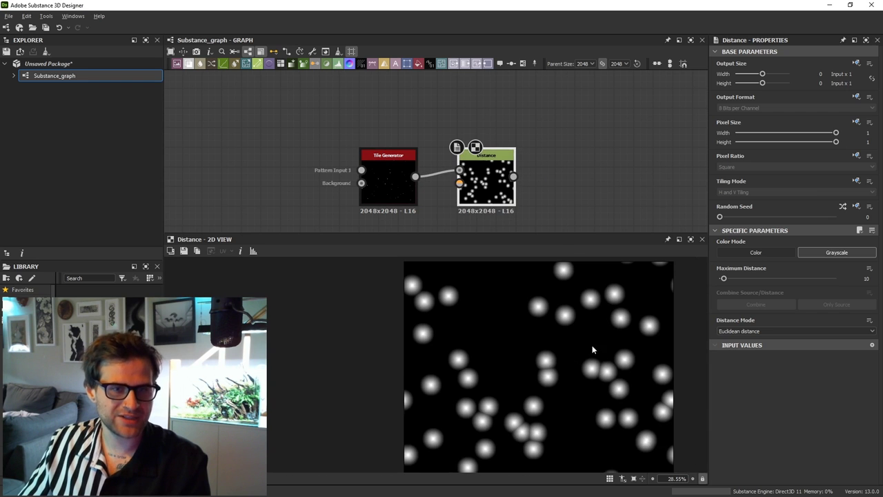
Step: Lower the Distance node's maximum distance to 4.03 and connect the Tile Generator's output to its source input as well
mouse_move(729, 282)
left_mouse_down()
mouse_move(864, 277)
mouse_move(721, 280)
left_mouse_up()
scroll(449, 187, "up", 1)
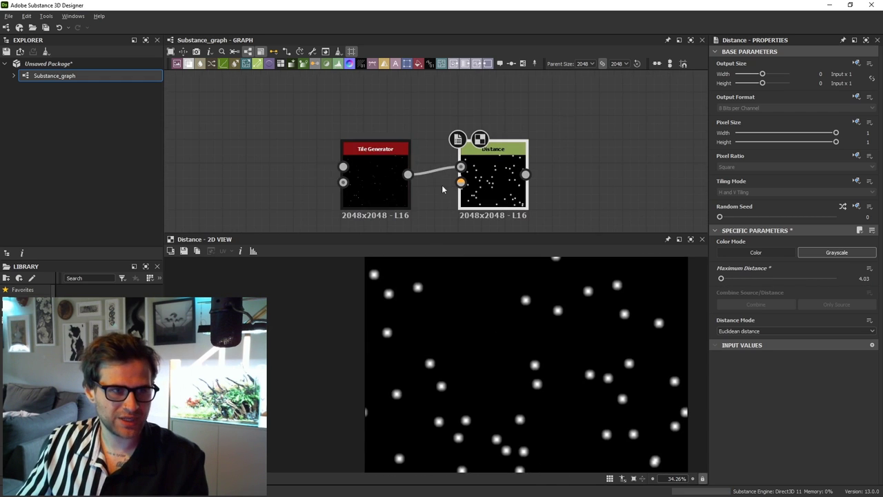
left_click(388, 184)
scroll(384, 209, "up", 2)
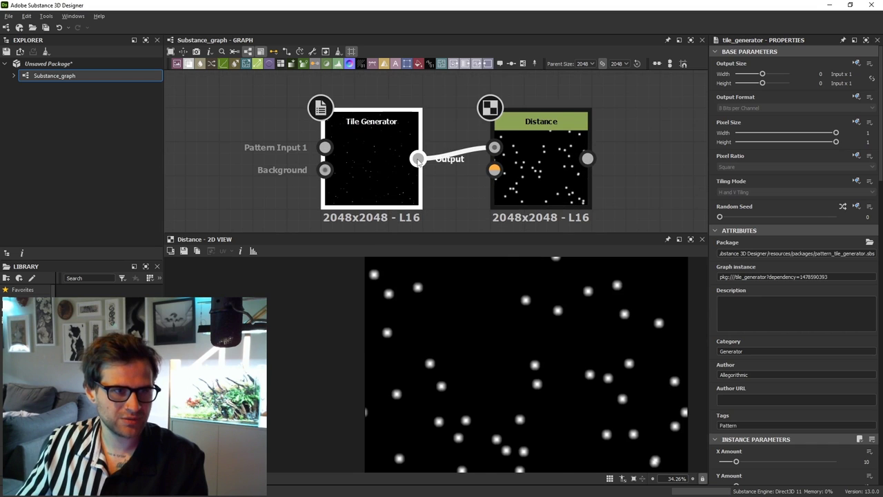
left_click_drag(419, 159, 592, 171)
left_click(540, 176)
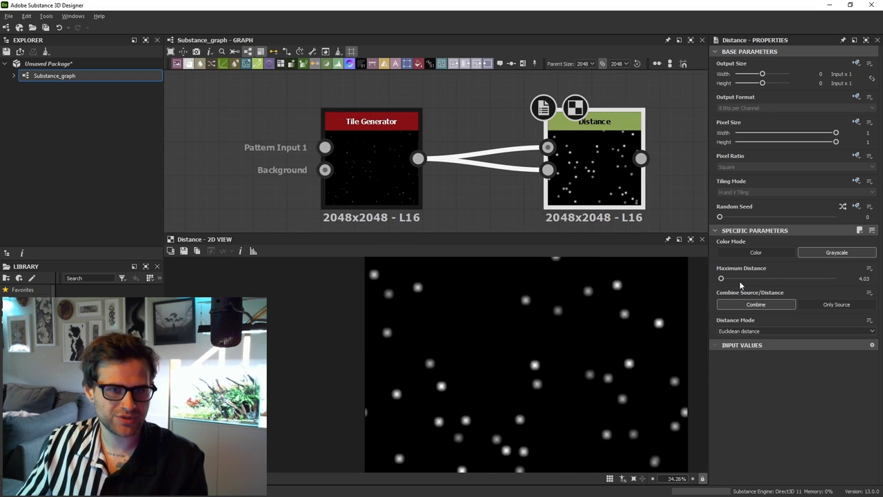
Step: Set the Distance node's maximum distance to 256 and switch its source/distance combination to Only Source
left_click_drag(721, 278, 879, 286)
left_click(836, 305)
scroll(594, 173, "up", 1)
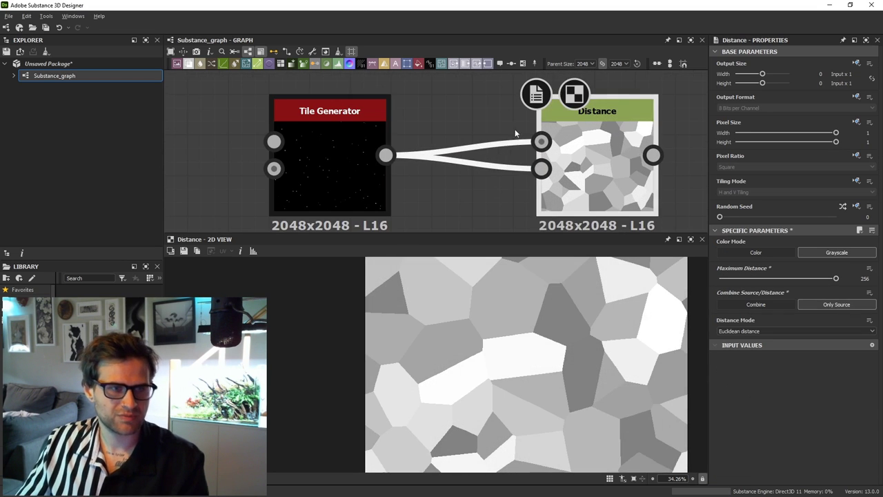
Step: Add a Histogram Scan node fed by the Tile Generator, with its position and contrast both set to 1
key("space")
type("his")
left_click(504, 148)
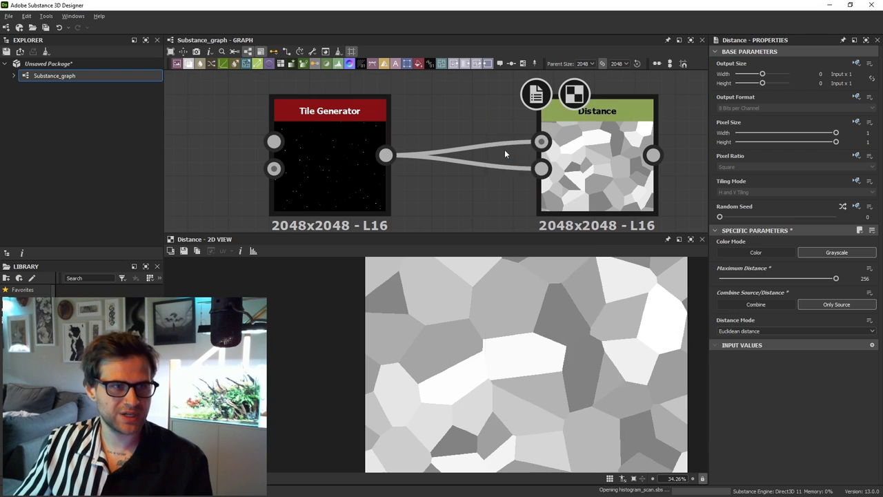
left_click_drag(387, 154, 473, 116)
left_click_drag(793, 461, 880, 438)
scroll(828, 442, "down", 1)
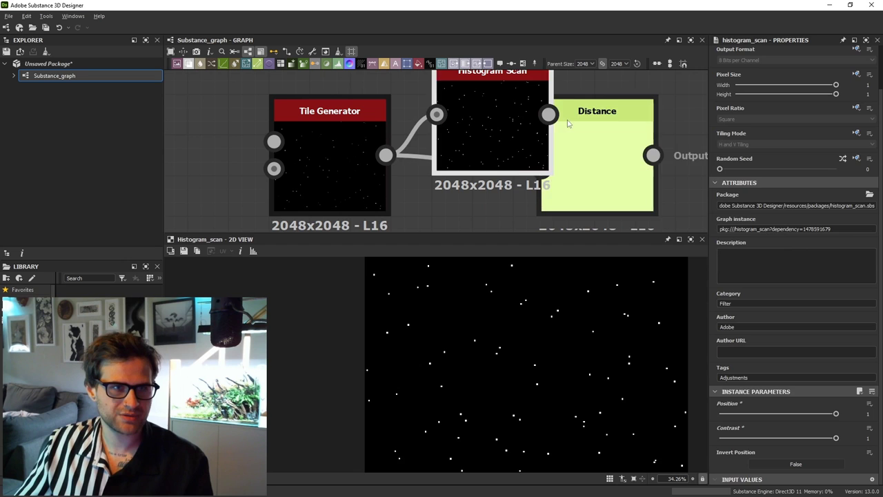
Step: Connect the Histogram Scan's output to the Distance node's mask input and move the Distance node clear of it
left_click_drag(592, 152, 650, 152)
key("f")
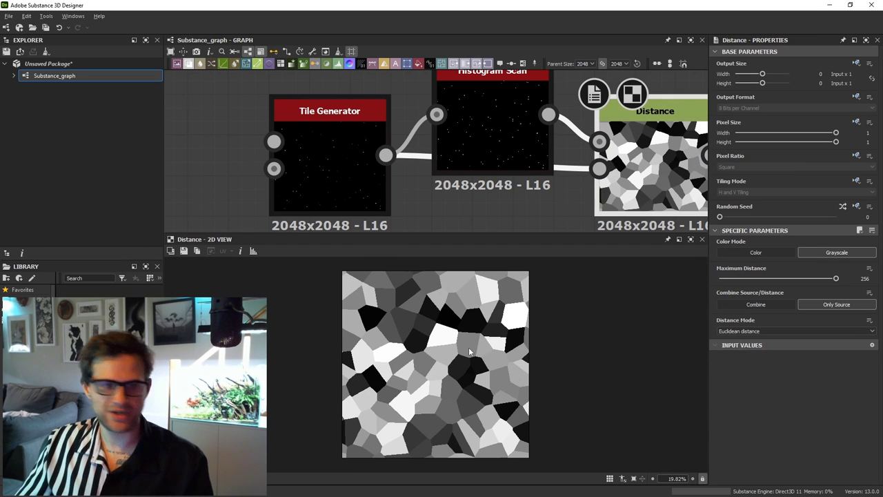
middle_click_drag(602, 156, 551, 144)
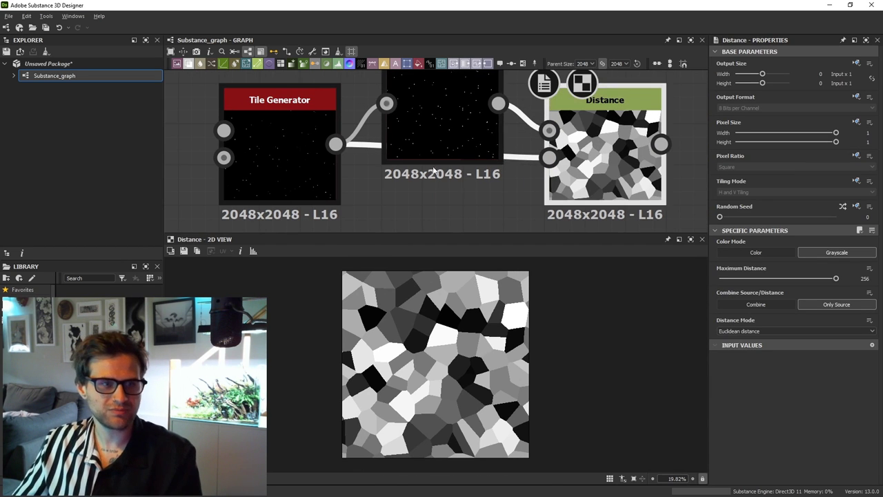
Step: Compare the Histogram Scan's dots with the Distance node's cells up close in the 2D view
double_click(442, 138)
scroll(490, 377, "up", 5)
scroll(488, 378, "up", 5)
double_click(605, 145)
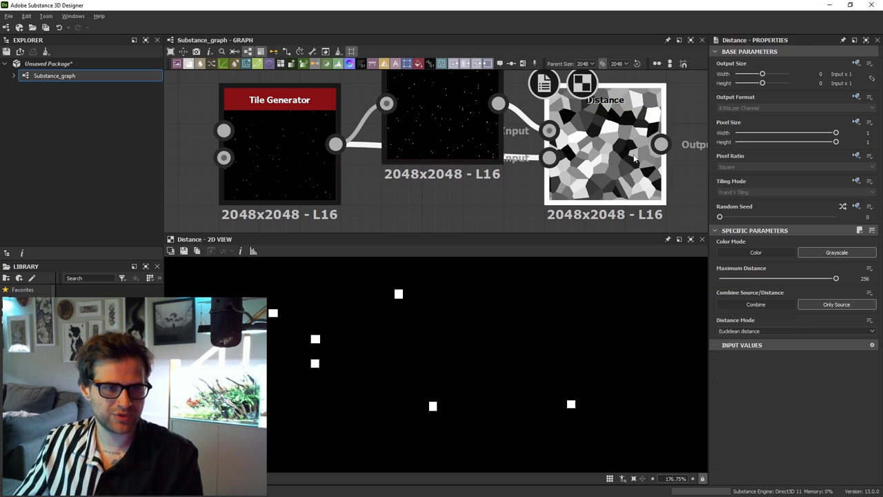
scroll(577, 404, "down", 4)
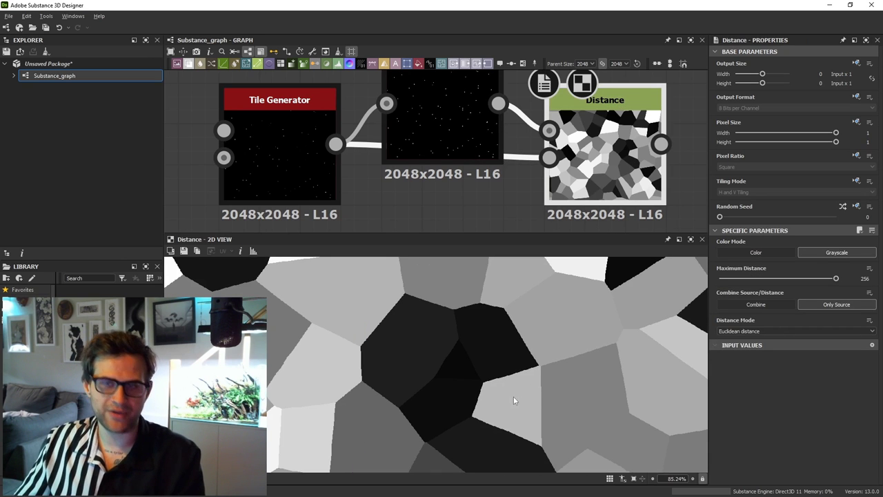
Step: Raise the Tile Generator's X amount to 11 while previewing the Distance node's output
left_click(292, 137)
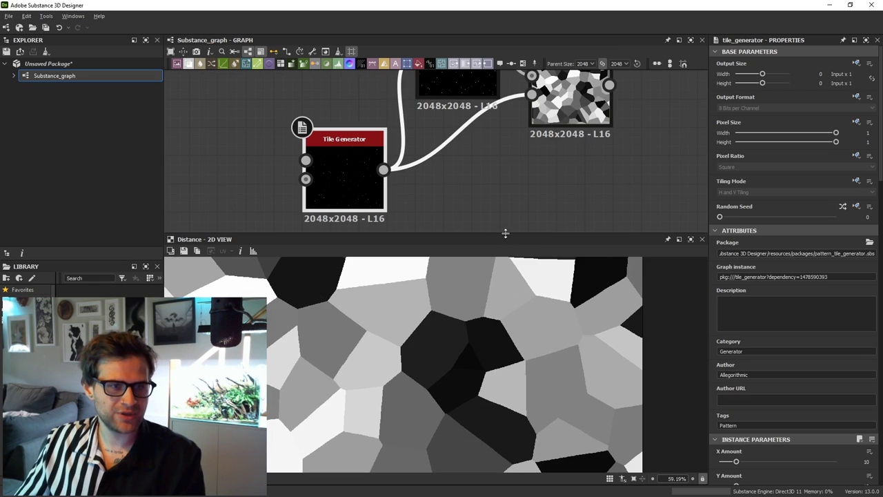
scroll(528, 345, "down", 5)
middle_click_drag(541, 205, 580, 157)
middle_click_drag(560, 351, 566, 383)
scroll(764, 373, "down", 1)
scroll(764, 372, "down", 4)
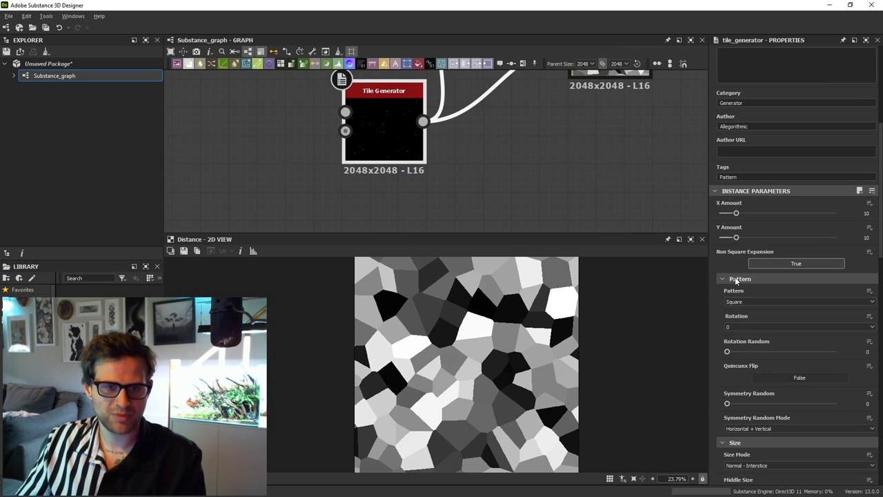
left_click_drag(736, 214, 738, 215)
Step: Set the Tile Generator's position random to 1 in X and 0.92 in Y
scroll(805, 366, "down", 3)
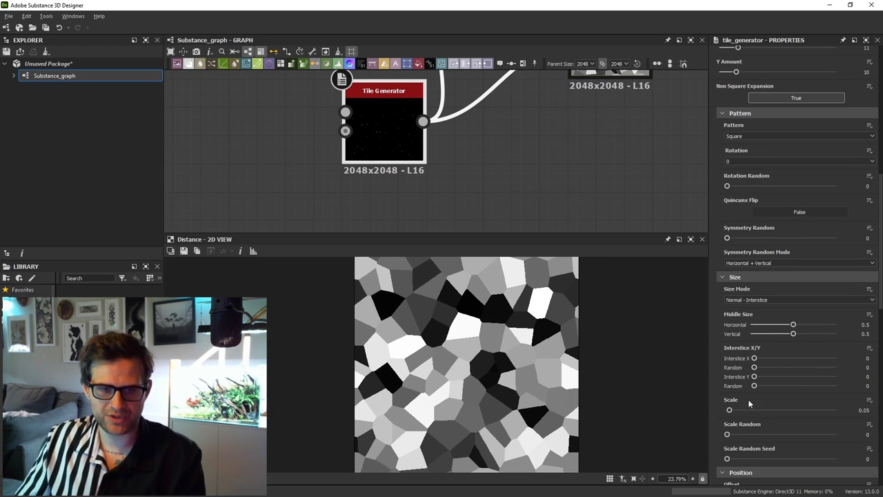
scroll(797, 314, "down", 6)
left_click_drag(811, 265, 861, 263)
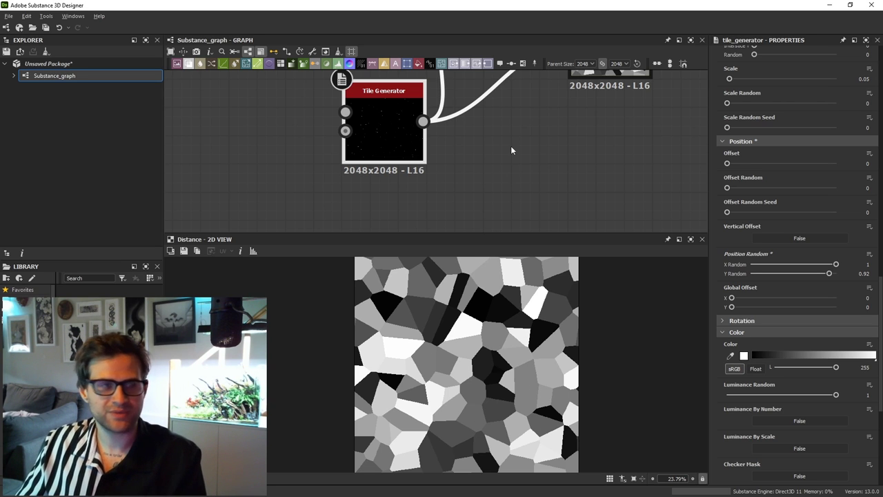
Step: Preview the Histogram Scan's output and examine the spacing and distribution of the dots at different magnifications
middle_click_drag(511, 150, 537, 230)
double_click(511, 119)
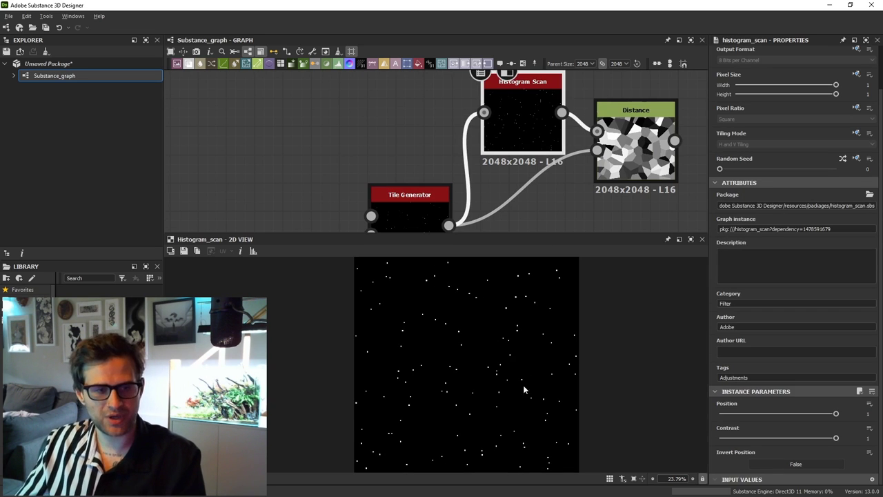
scroll(528, 417, "up", 6)
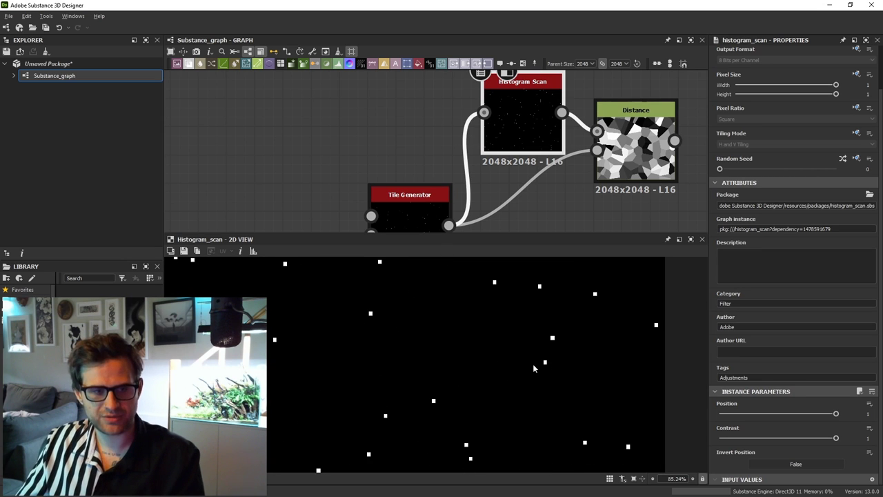
scroll(504, 342, "down", 4)
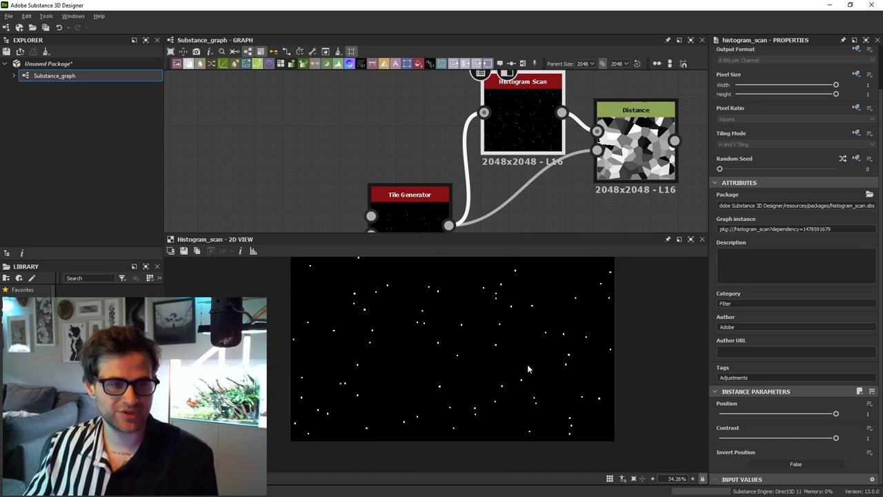
scroll(562, 341, "up", 1)
middle_click_drag(482, 283, 517, 387)
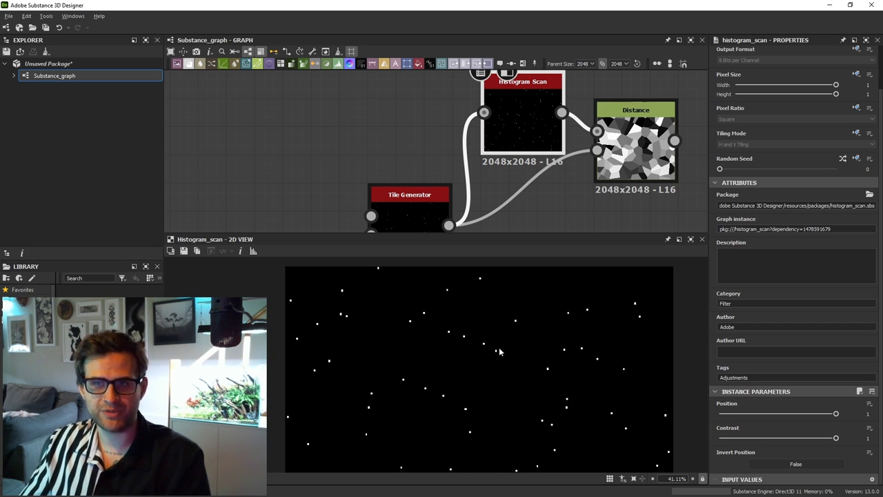
scroll(500, 352, "up", 4)
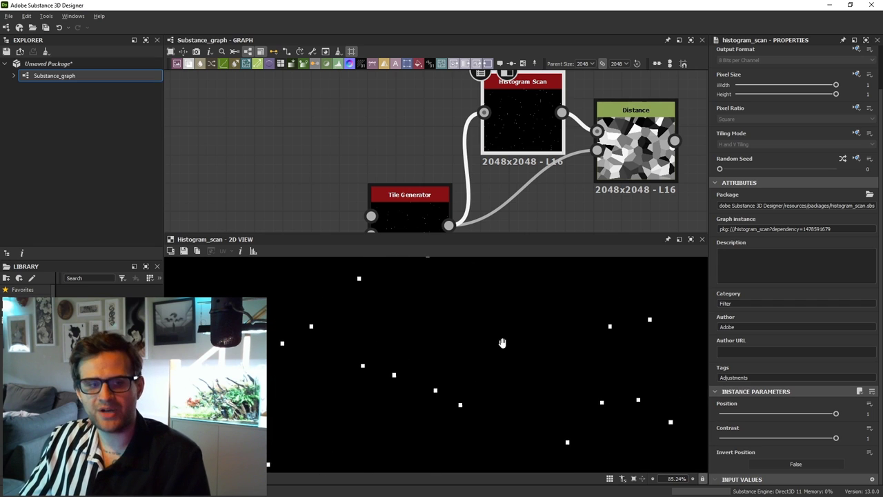
middle_click_drag(503, 343, 502, 353)
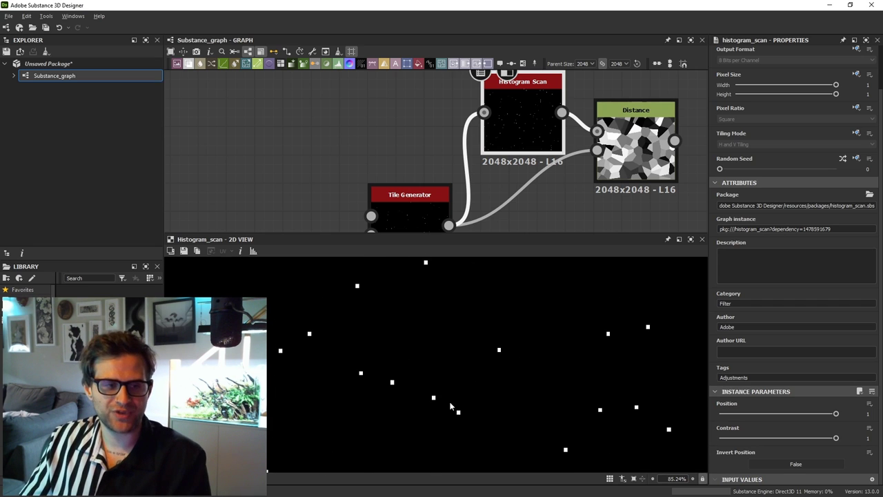
scroll(564, 354, "down", 5)
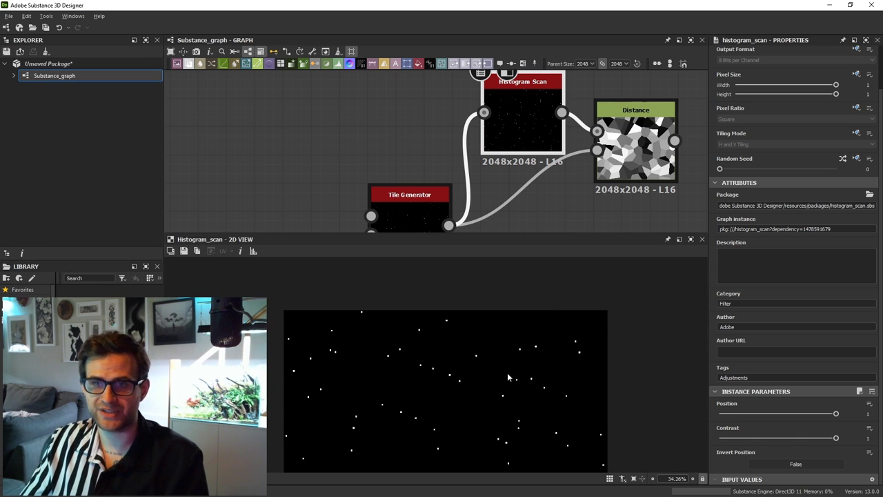
scroll(453, 405, "down", 4)
scroll(457, 376, "up", 4)
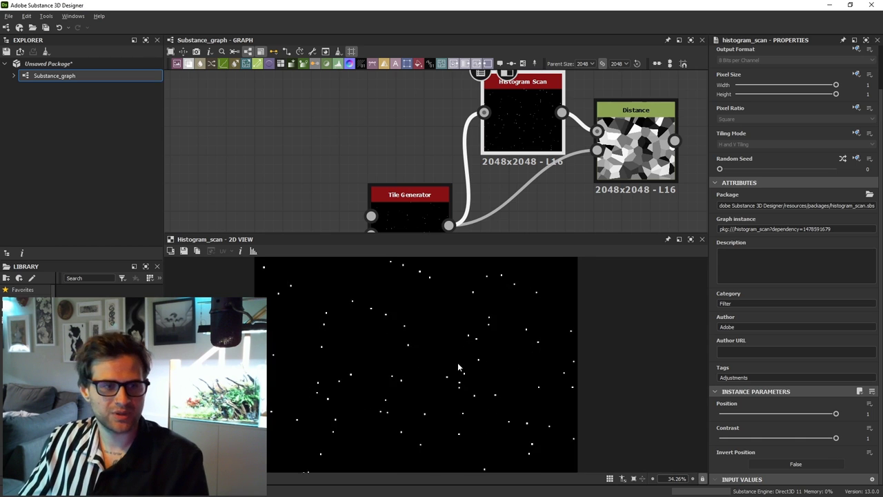
scroll(460, 359, "up", 1)
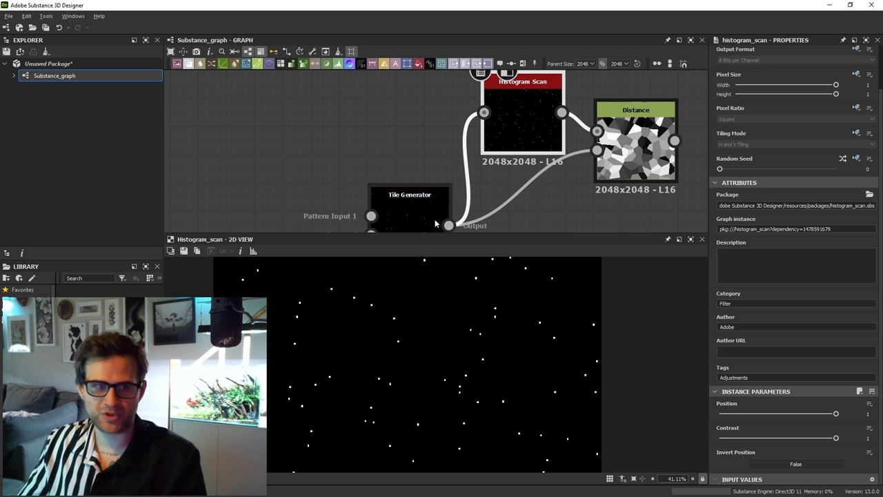
Step: Set the Tile Generator's X Amount and Y Amount to 50
left_click(409, 207)
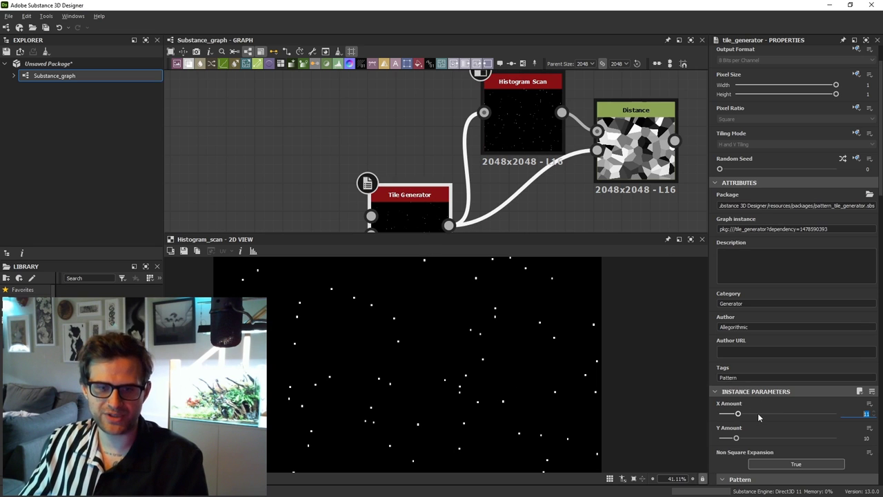
type("50")
key("Return")
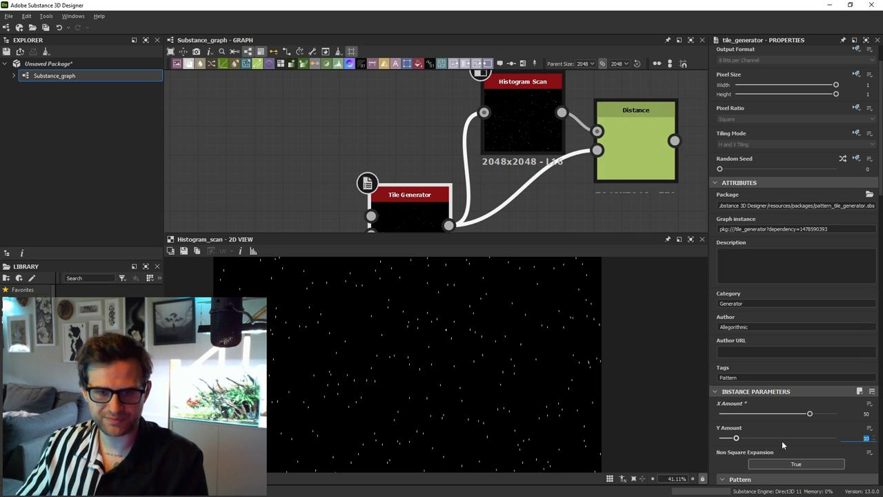
type("50")
key("Return")
Step: Examine the Histogram Scan's denser dots up close and preview the Distance node's output
scroll(521, 327, "up", 3)
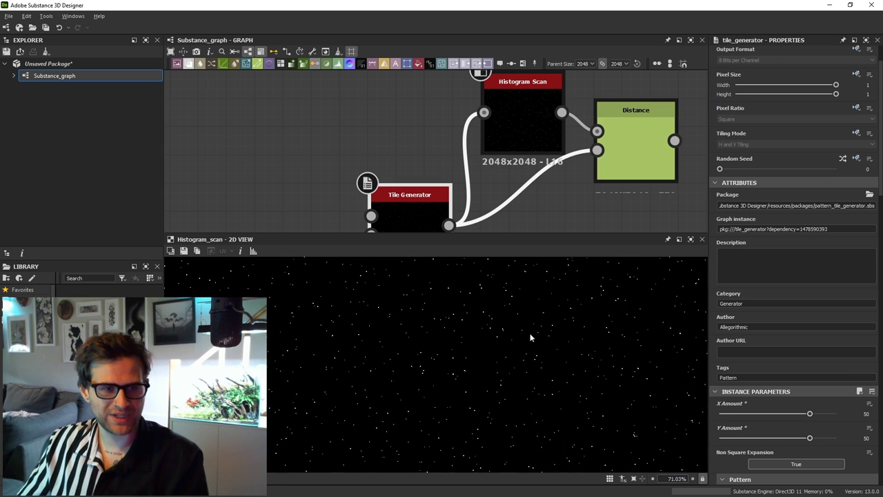
scroll(614, 339, "up", 2)
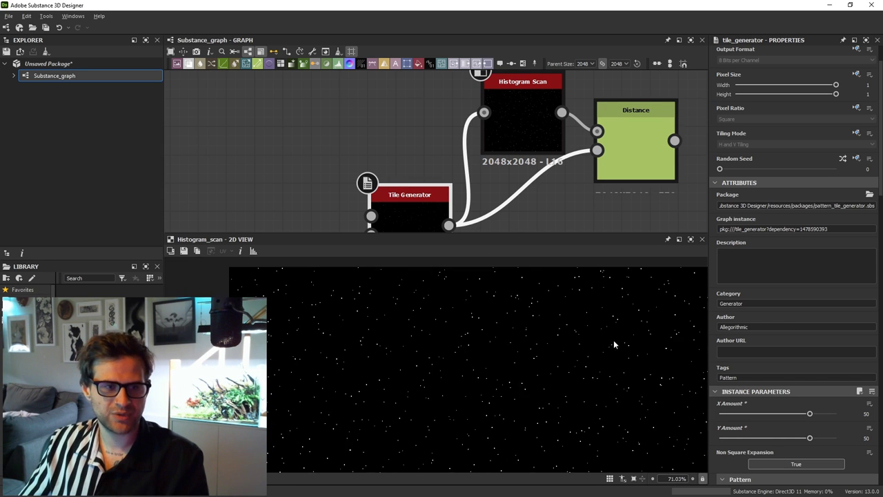
middle_click_drag(490, 364, 667, 278)
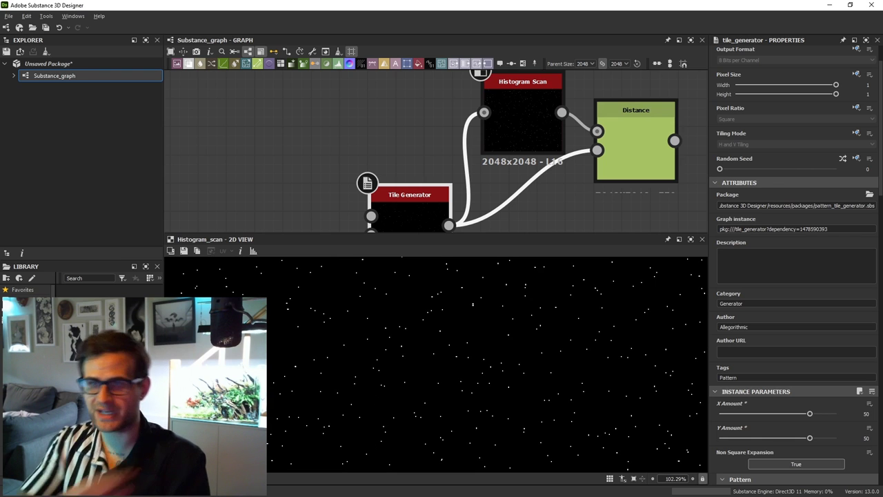
double_click(636, 141)
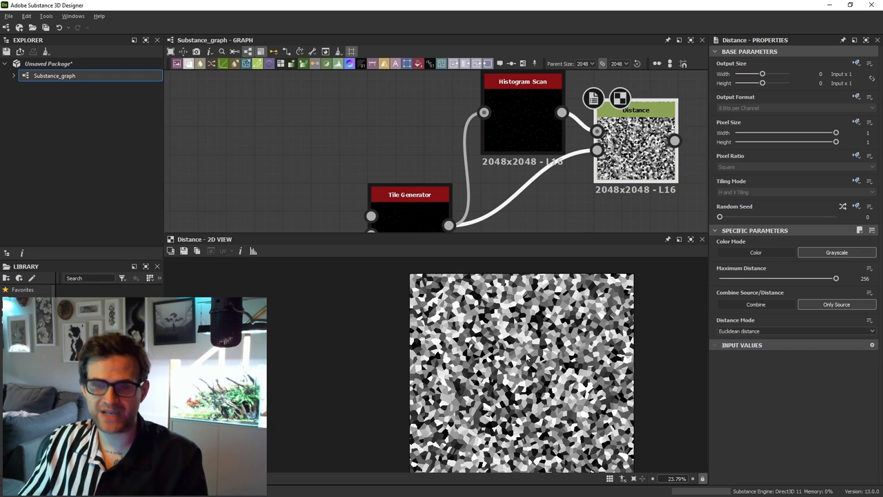
scroll(488, 165, "down", 4)
Step: Add a Tile Sampler node below the Tile Generator and enlarge the graph view to show its inputs
left_click_drag(459, 180, 438, 167)
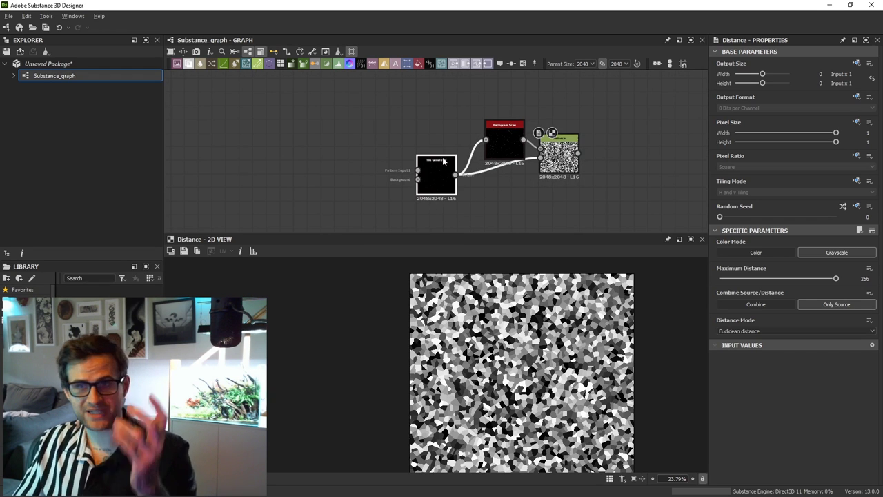
middle_click_drag(444, 160, 456, 85)
left_click(474, 184)
key("space")
type("tiile")
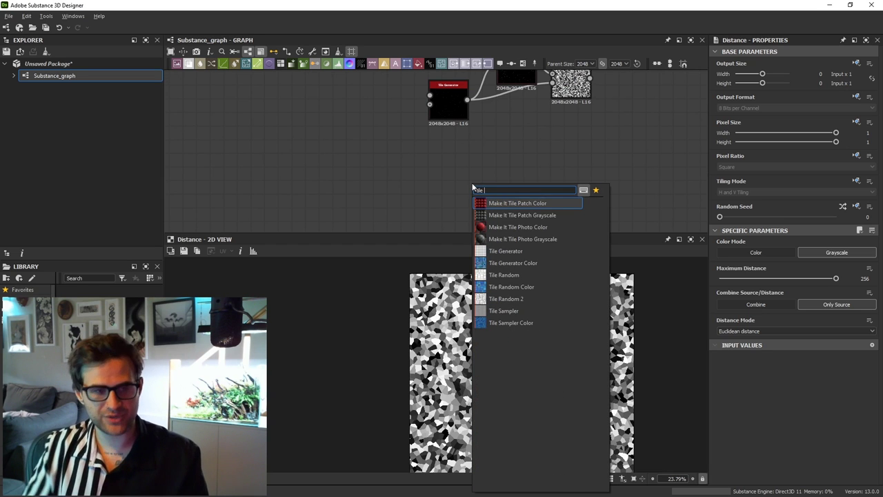
left_click(526, 311)
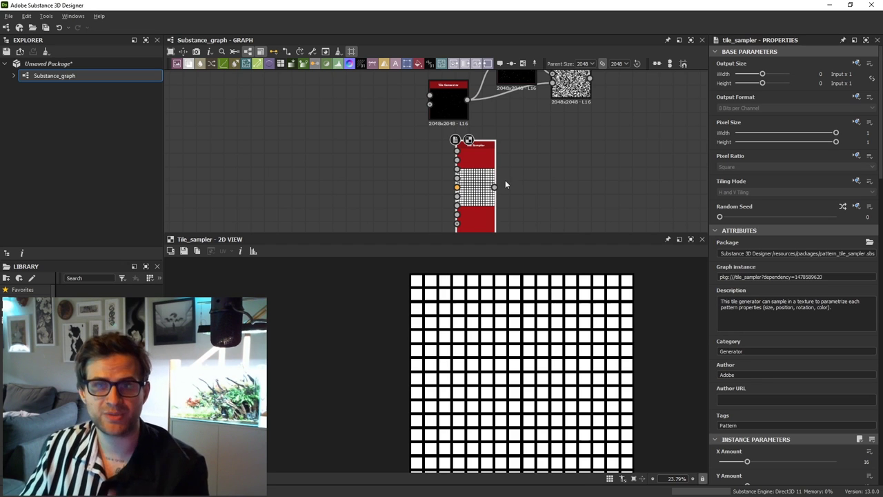
middle_click_drag(522, 170, 559, 99)
scroll(559, 99, "up", 5)
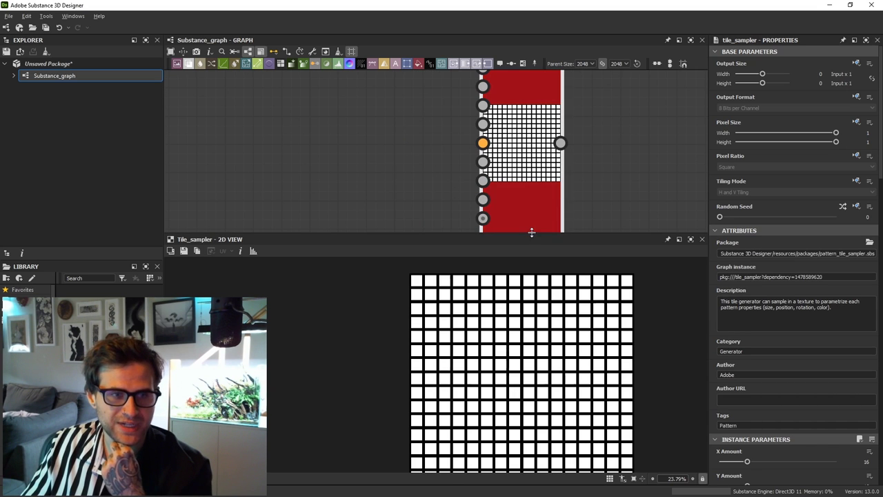
left_click_drag(532, 233, 532, 284)
middle_click_drag(519, 148, 524, 223)
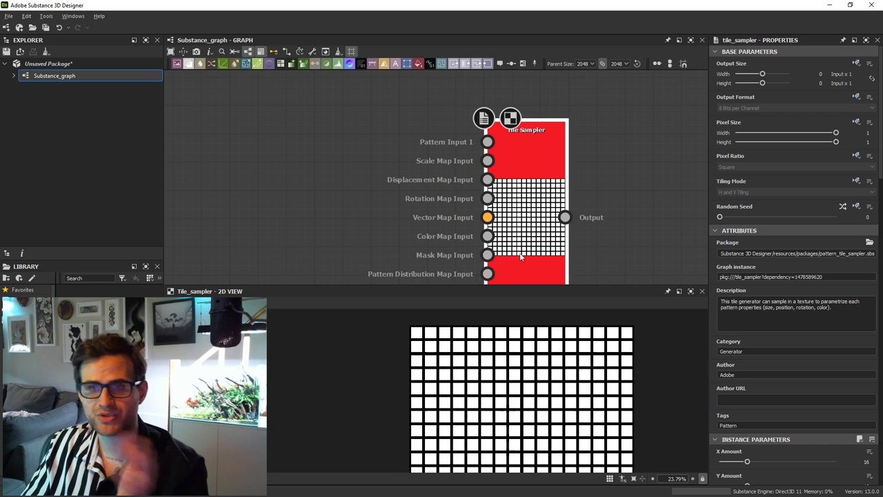
Step: Reduce the Tile Sampler's Scale to 0.17
scroll(757, 344, "down", 10)
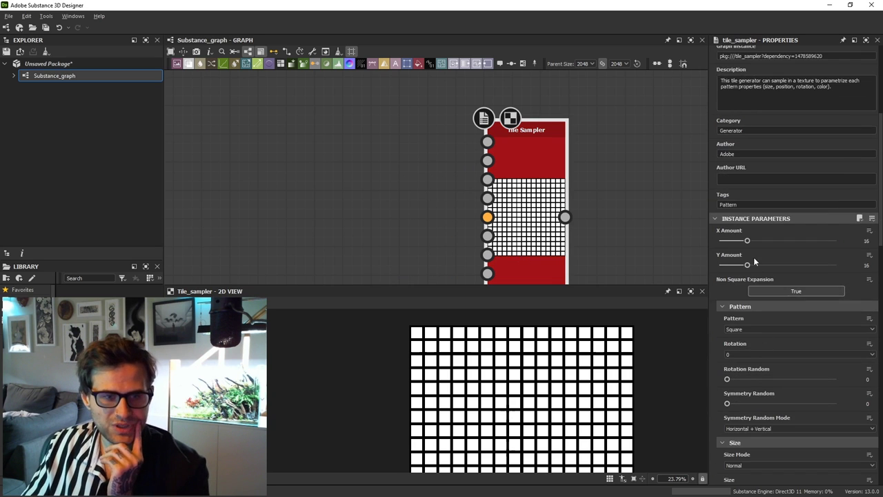
scroll(791, 447, "down", 3)
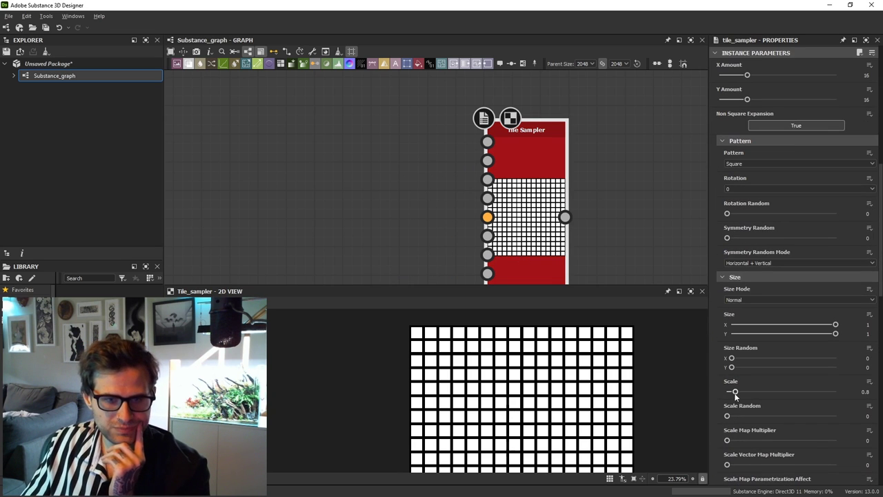
left_click_drag(735, 394, 730, 393)
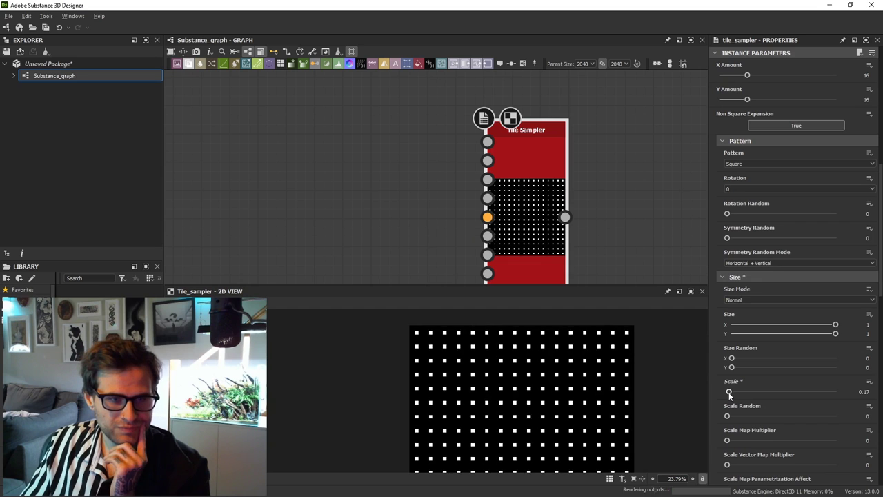
Step: Set the Tile Sampler's X and Y Amount to 12 and Position Random to 10, and raise Color Random to vary the tiles' brightness
scroll(738, 276, "up", 3)
left_click_drag(747, 158, 836, 167)
scroll(772, 276, "down", 10)
scroll(785, 296, "down", 8)
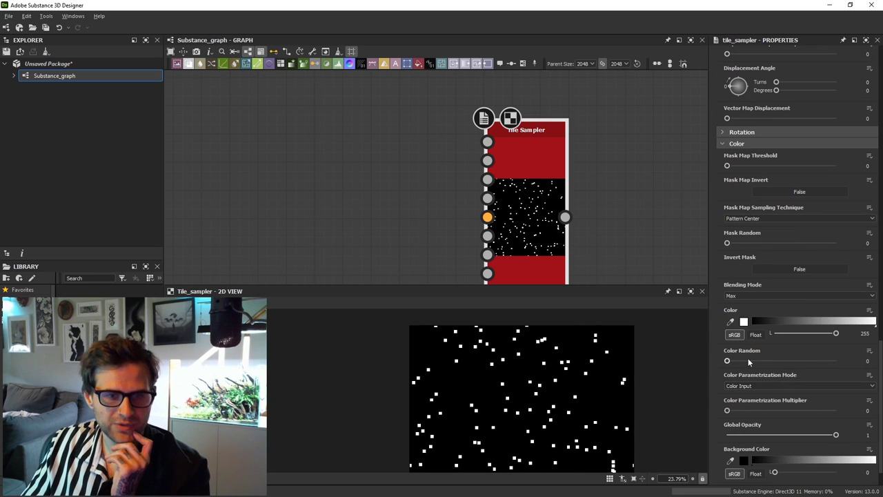
left_click(749, 360)
scroll(794, 242, "up", 5)
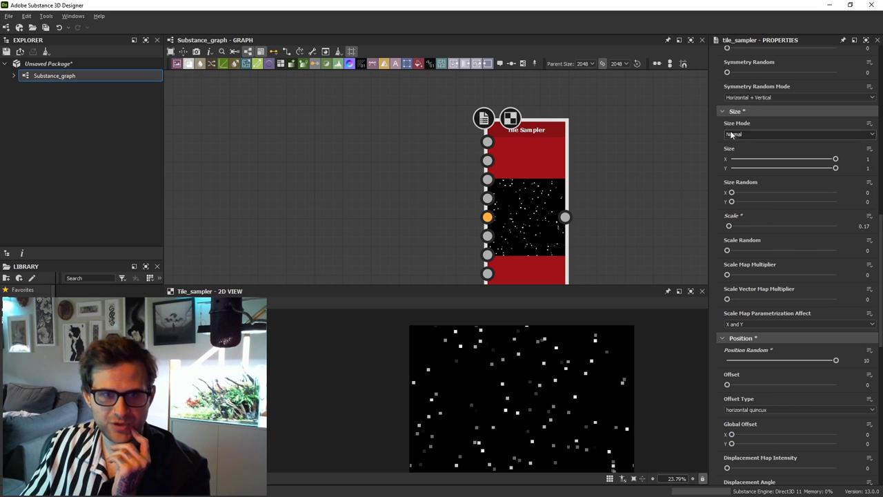
Step: Try Pixel as the Tile Sampler's Size Mode, inspect the tiles up close, and return the mode to Normal
left_click(759, 134)
left_click(738, 162)
scroll(600, 383, "up", 10)
middle_click_drag(600, 383, 526, 402)
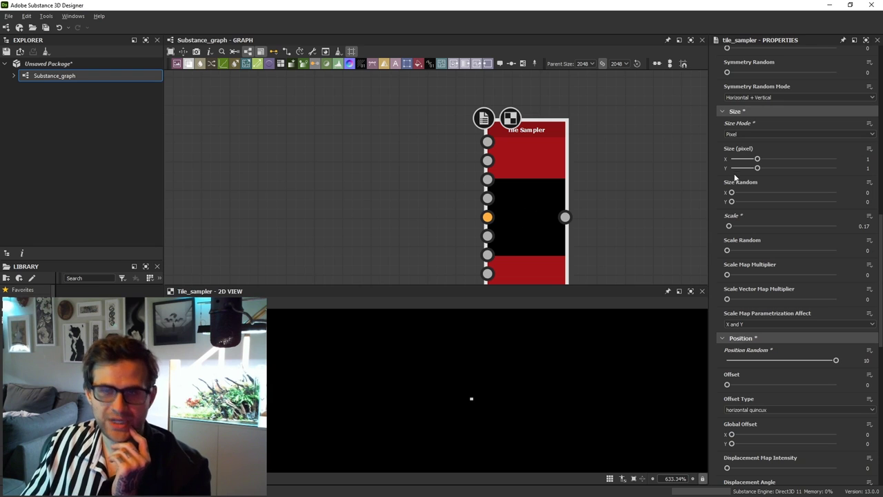
left_click(740, 134)
left_click(746, 138)
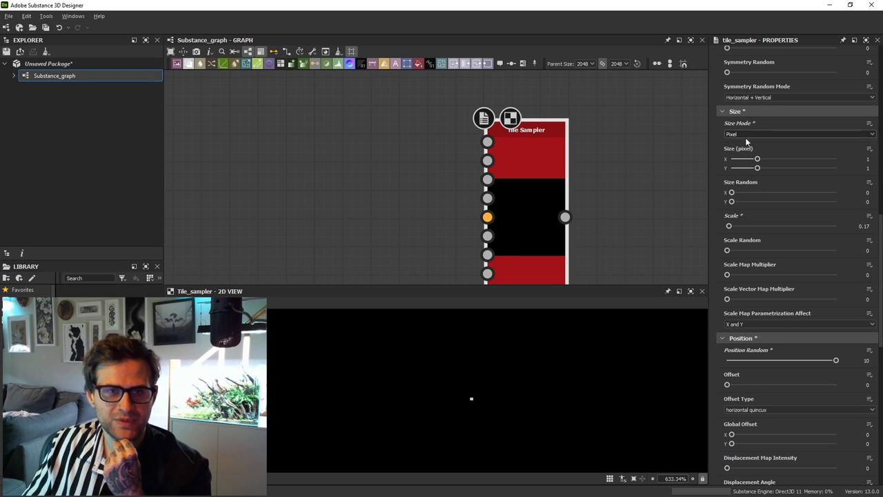
left_click(744, 136)
left_click(740, 143)
scroll(514, 369, "down", 5)
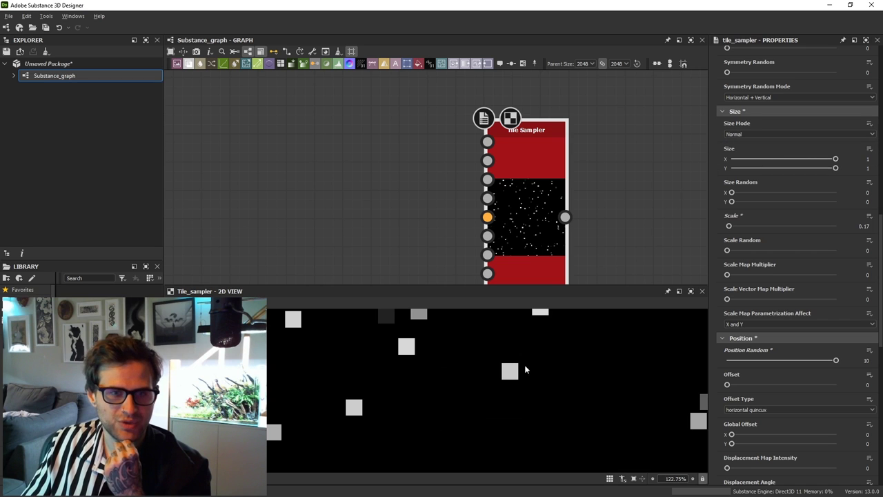
Step: Set the Tile Sampler's Scale to 0.1
left_click(743, 227)
type("0.1")
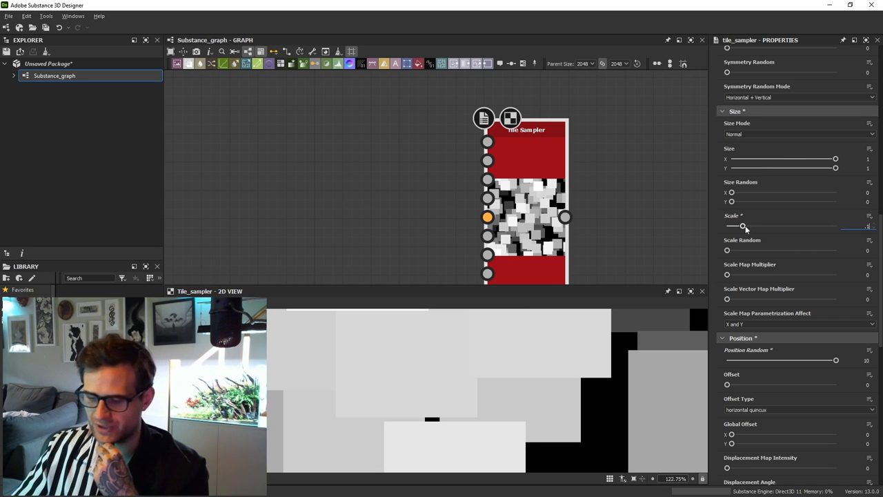
key("Return")
scroll(509, 361, "down", 6)
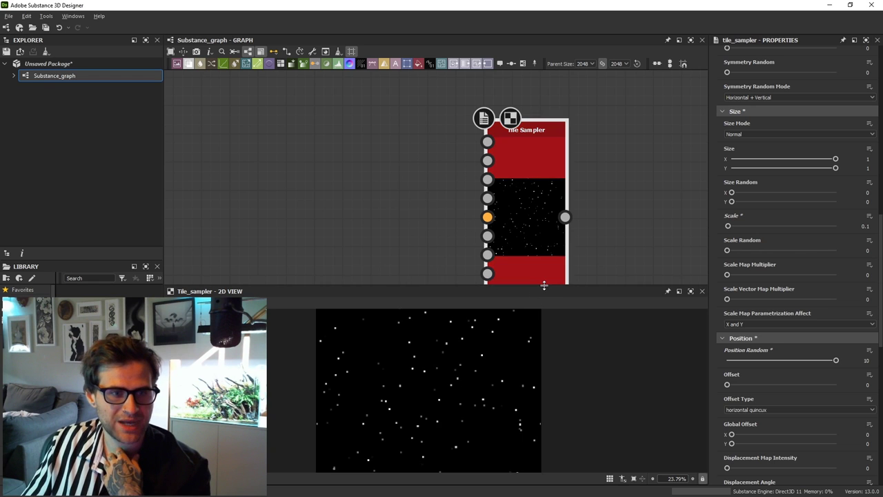
Step: Transfer the Tile Generator's output connections to the Tile Sampler's output so it feeds the Histogram Scan and Distance nodes
left_click_drag(544, 285, 556, 241)
middle_click_drag(556, 215, 607, 126)
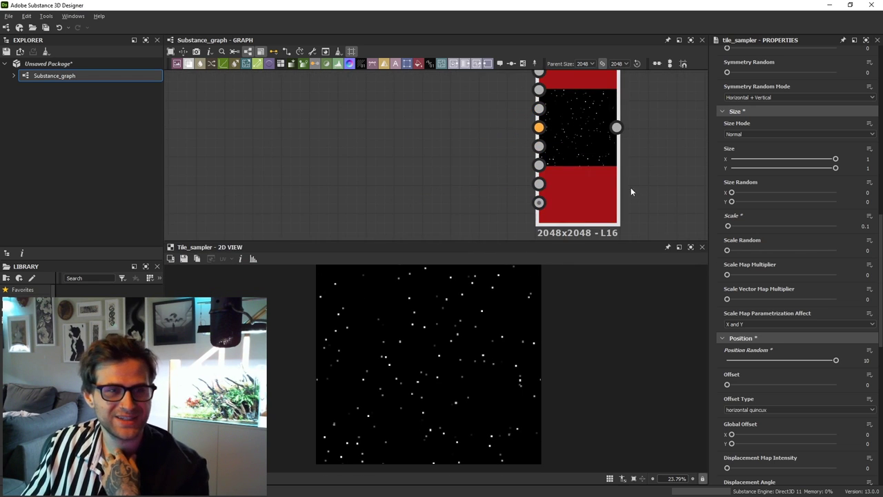
scroll(797, 408, "down", 6)
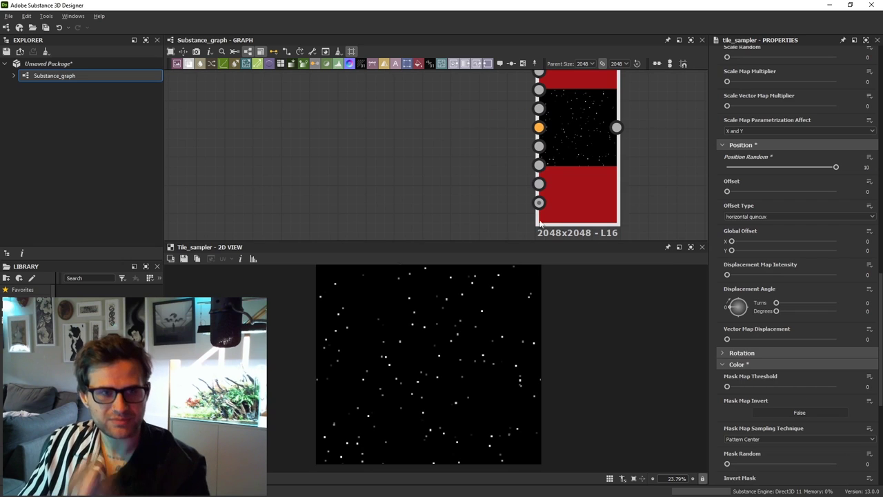
scroll(454, 178, "down", 3)
left_click_drag(513, 92, 526, 133)
left_click_drag(467, 78, 466, 127)
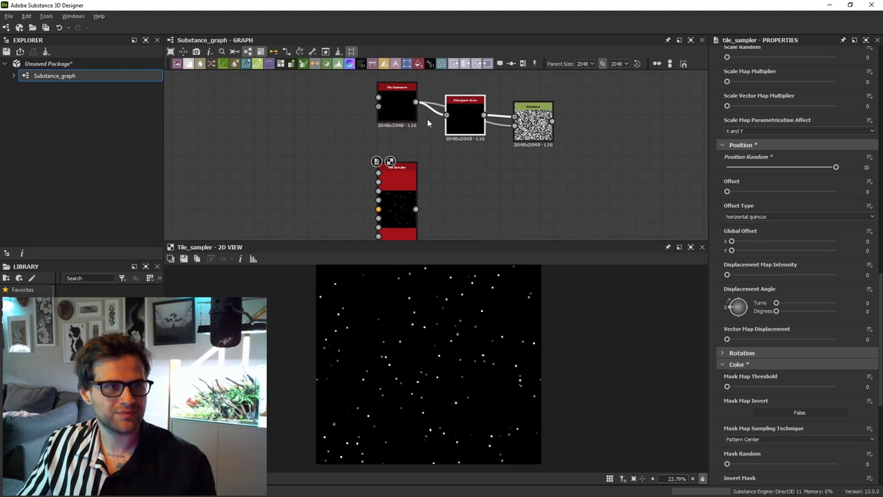
left_click_drag(416, 102, 415, 209, "shift")
Step: Arrange the Distance and Histogram Scan nodes beside the Tile Sampler and preview the Distance output
left_click_drag(534, 131, 521, 205)
double_click(520, 204)
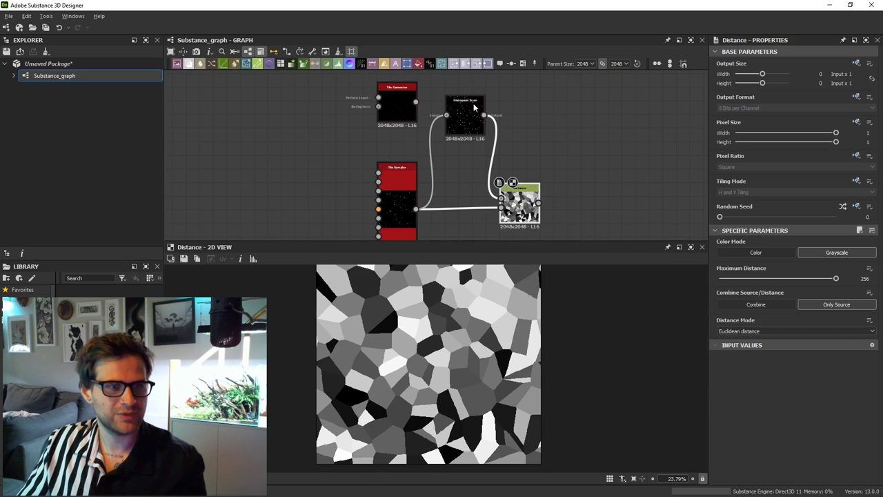
left_click_drag(465, 114, 459, 173)
middle_click_drag(457, 188, 507, 144)
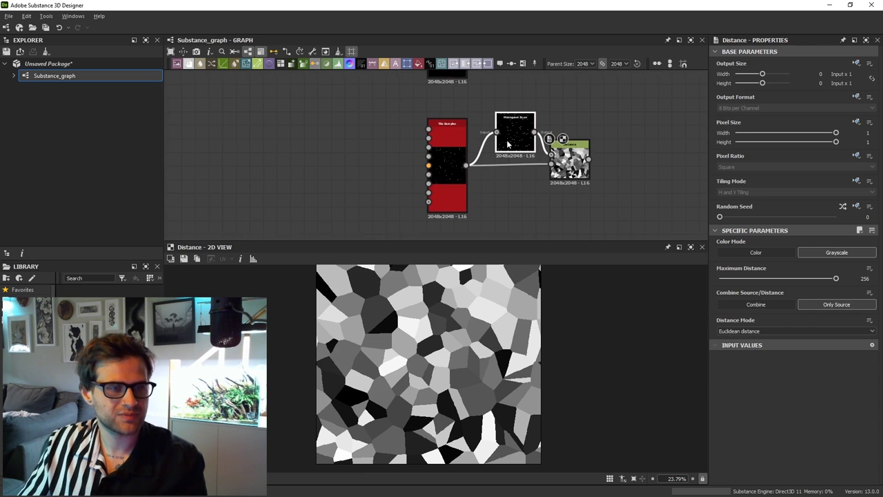
scroll(460, 177, "up", 1)
Step: Set the Tile Sampler's Mask Random to 0.5 while previewing its dots, and check the Distance node's output
left_click(448, 188)
scroll(772, 352, "down", 10)
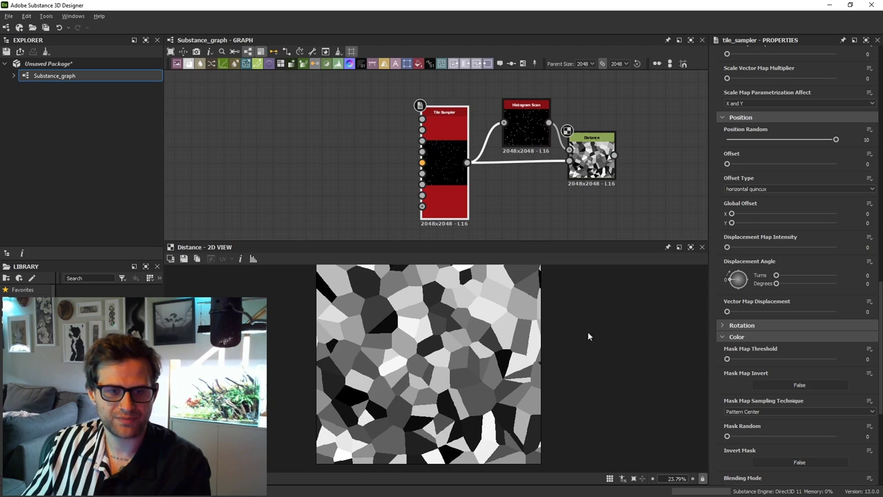
double_click(457, 203)
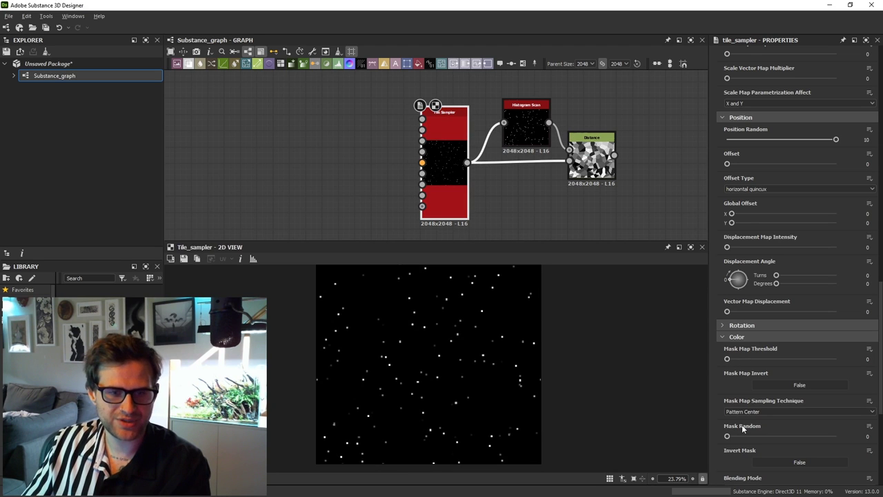
left_click_drag(741, 436, 787, 439)
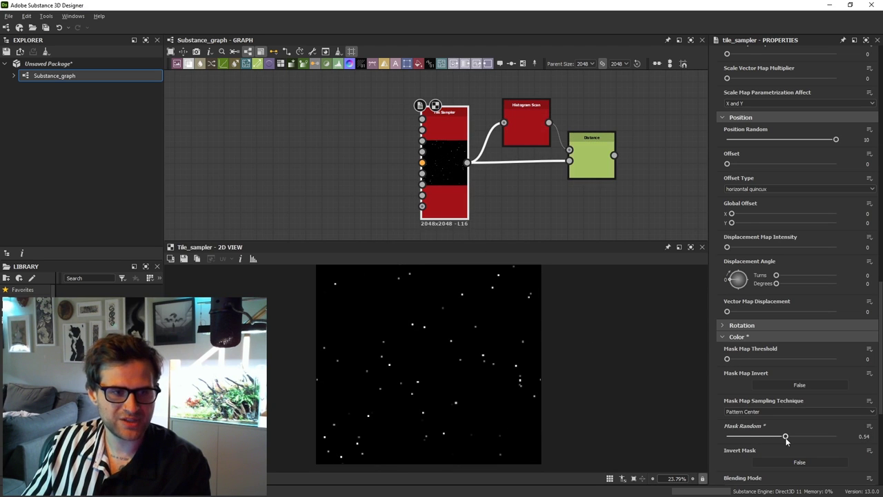
type("0.5")
key("Return")
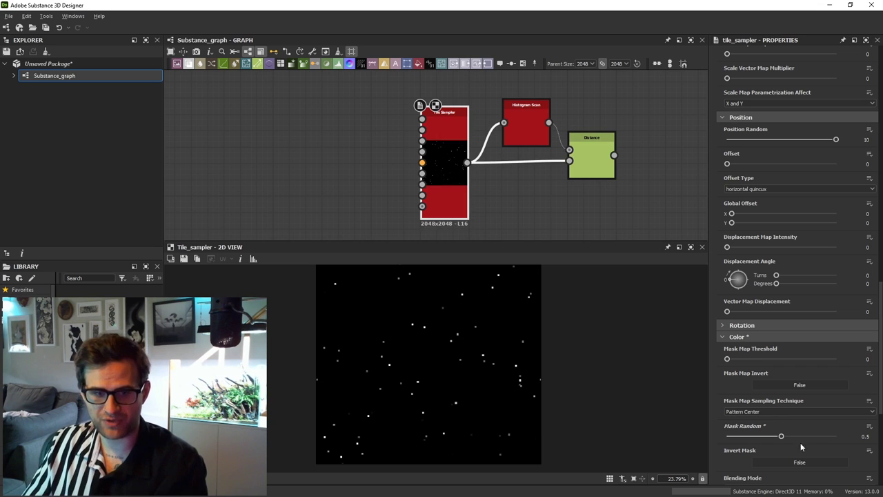
scroll(441, 352, "up", 3)
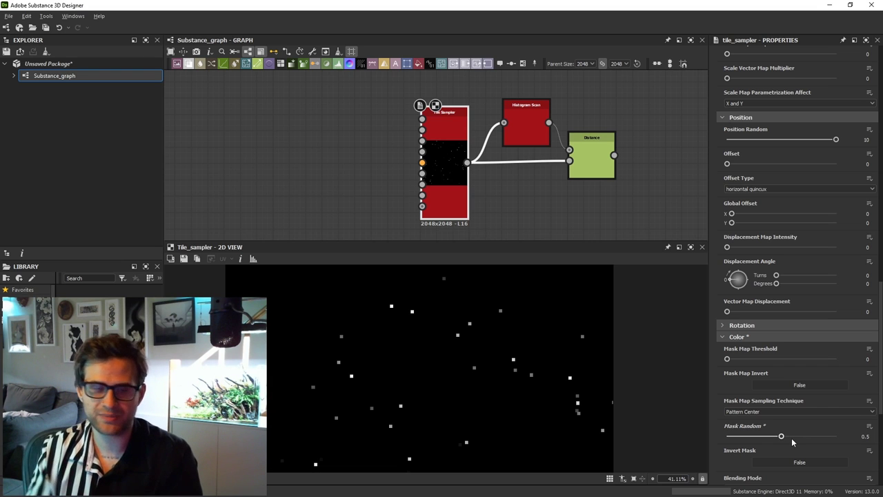
double_click(589, 176)
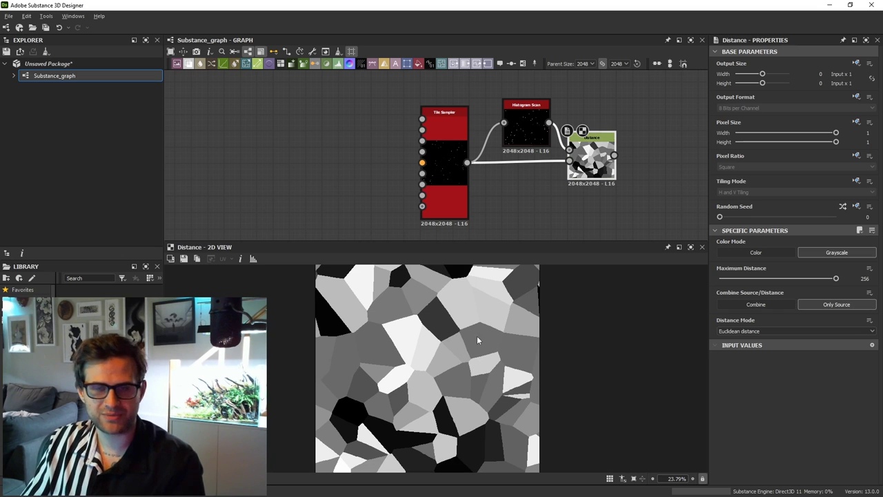
Step: Set the Tile Sampler's X Amount to 24 while the Distance output is previewed
left_click(449, 159)
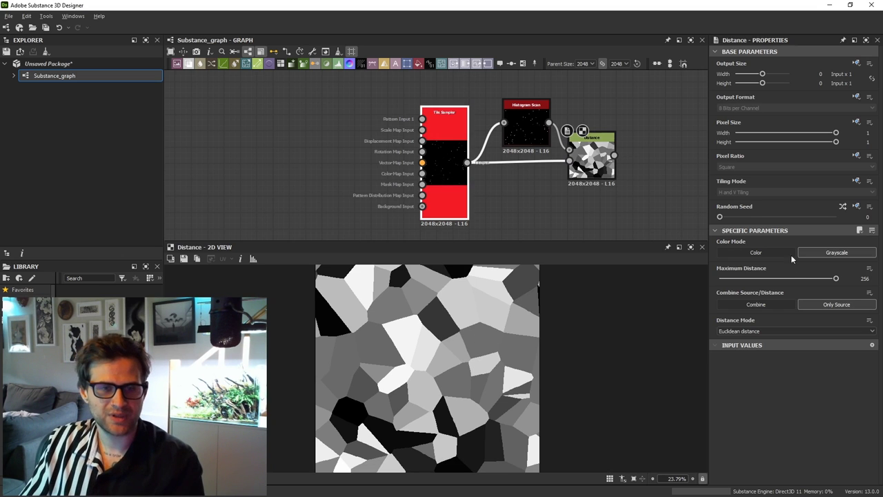
scroll(791, 404, "down", 1)
scroll(793, 408, "down", 1)
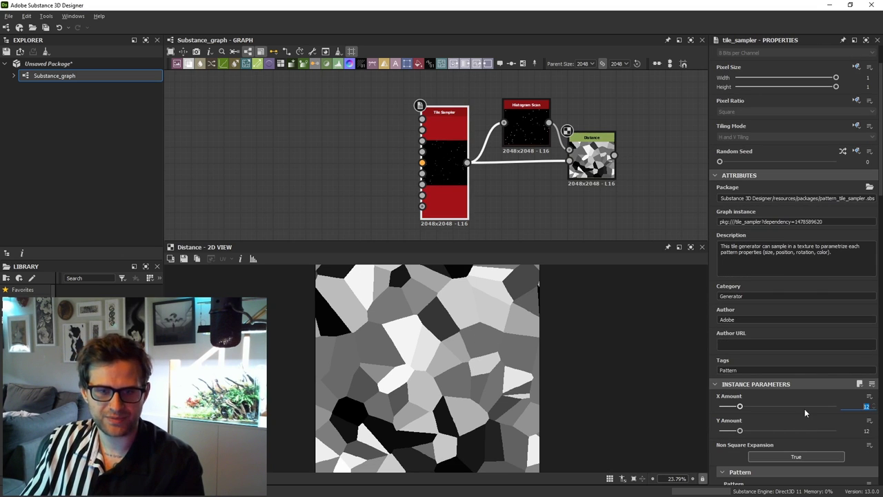
type("24")
key("Return")
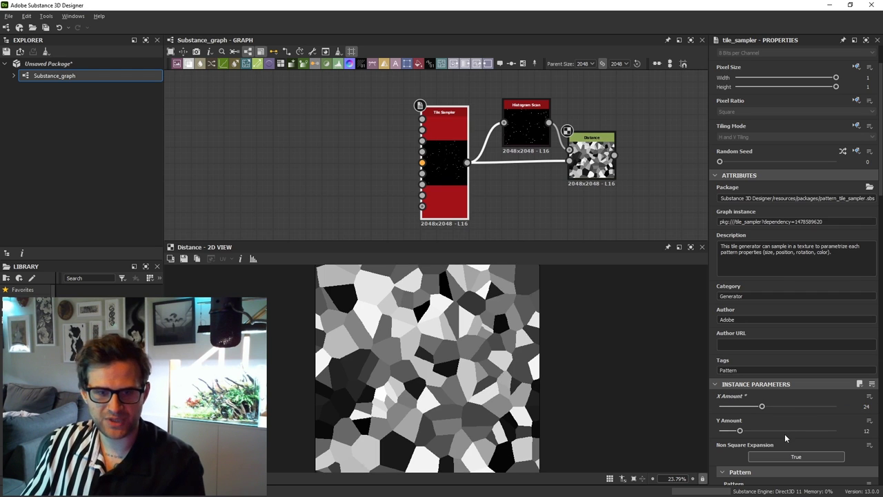
Step: Set the Tile Sampler's Y Amount to 24 and compare its dots with the Distance output
key("Tab")
type("24")
key("Return")
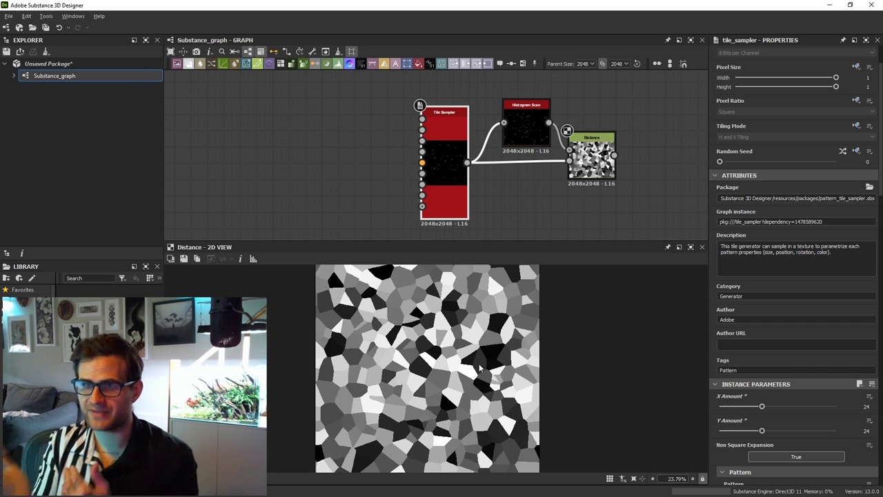
double_click(455, 188)
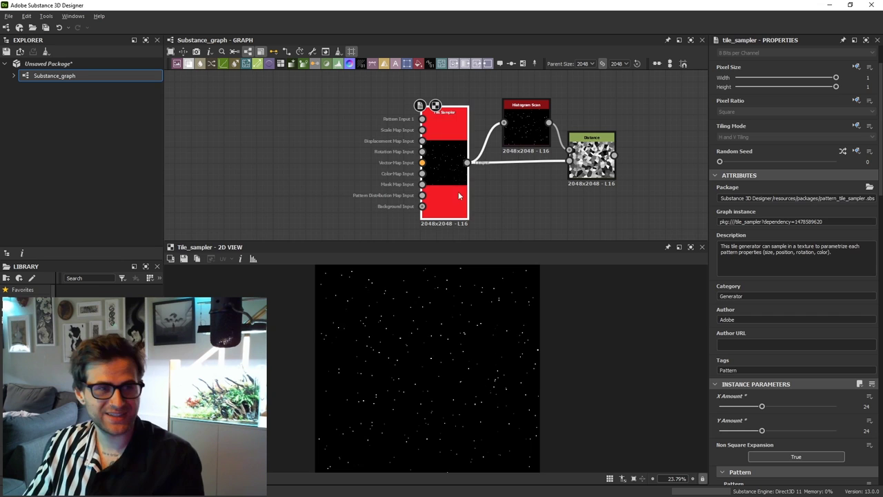
double_click(592, 157)
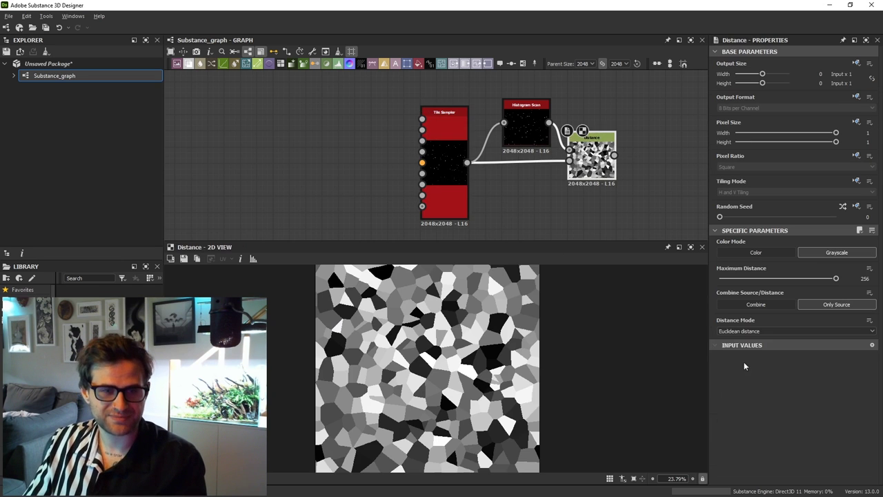
Step: Add a Clouds 2 node beside the Tile Sampler and connect it to the Mask Map Input
double_click(455, 204)
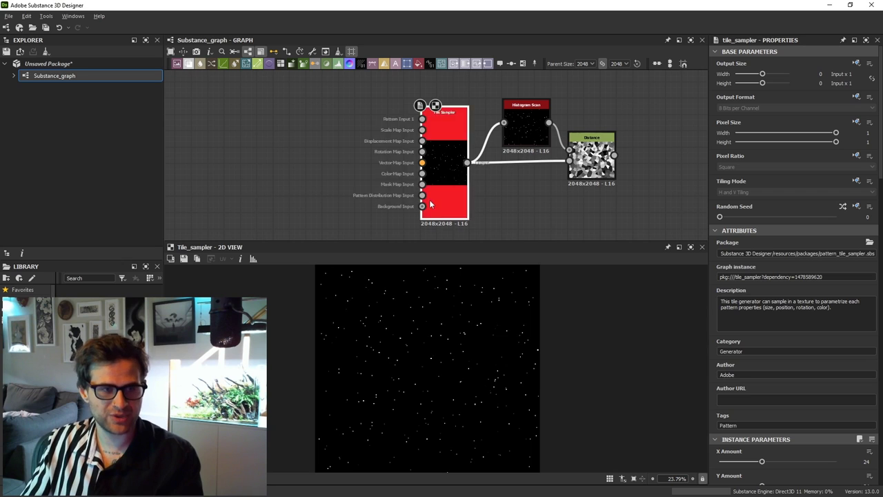
scroll(425, 194, "up", 3)
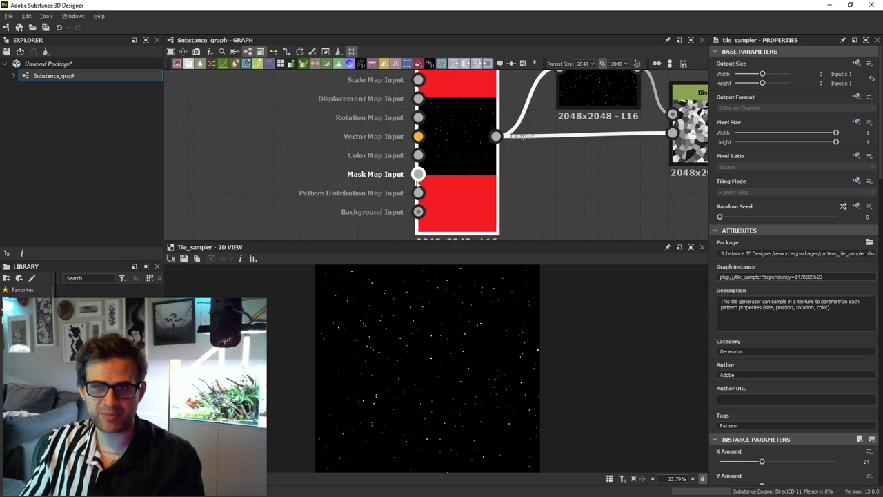
scroll(425, 176, "down", 2)
key("space")
type("cloud")
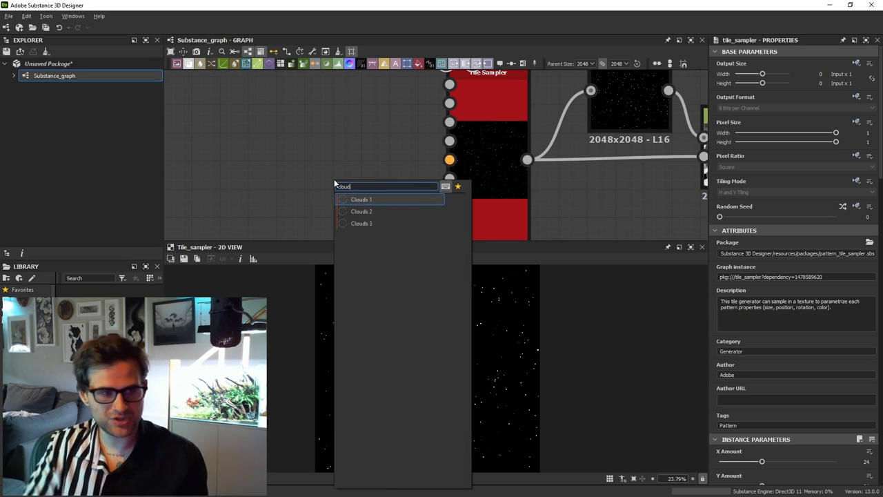
key("Down")
key("Return")
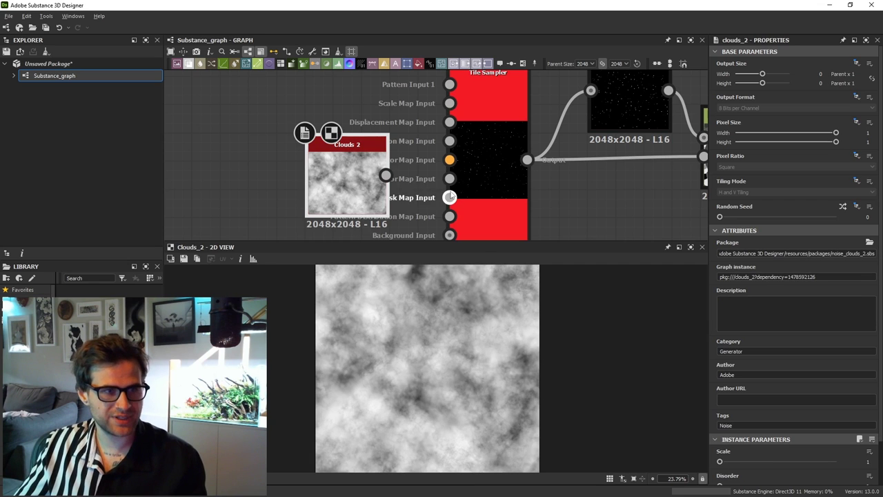
left_click_drag(450, 197, 363, 210)
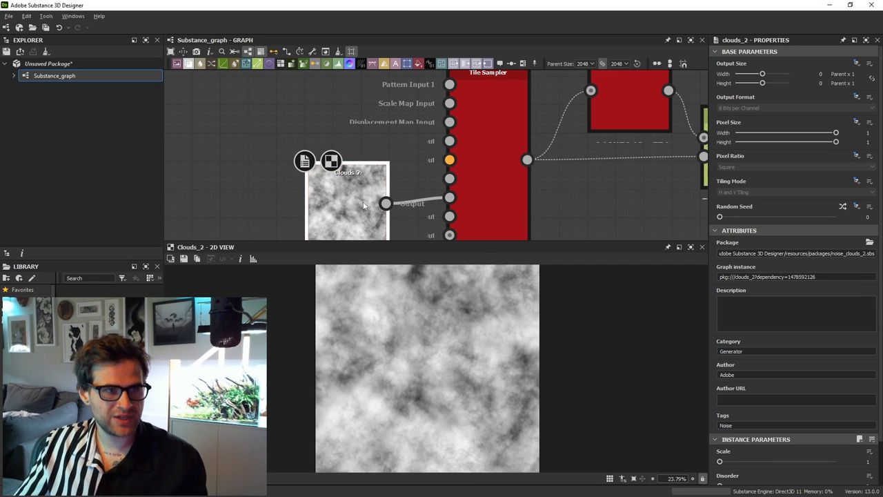
Step: Set the Tile Sampler's Mask Map Threshold to 0.72 while previewing its dots
double_click(494, 194)
scroll(799, 332, "down", 5)
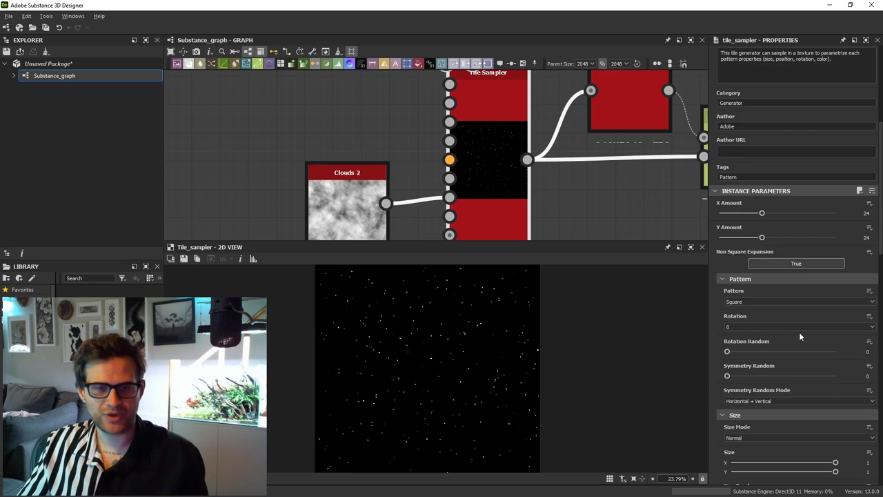
scroll(799, 332, "down", 15)
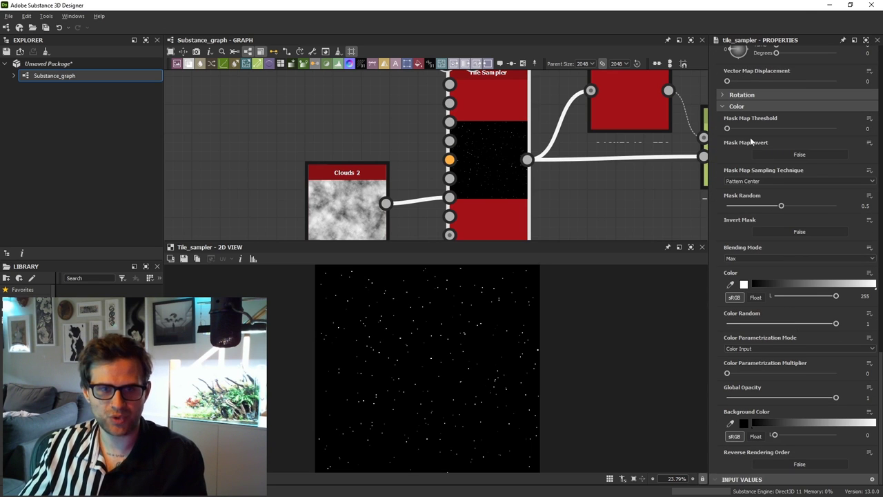
left_click_drag(730, 128, 806, 134)
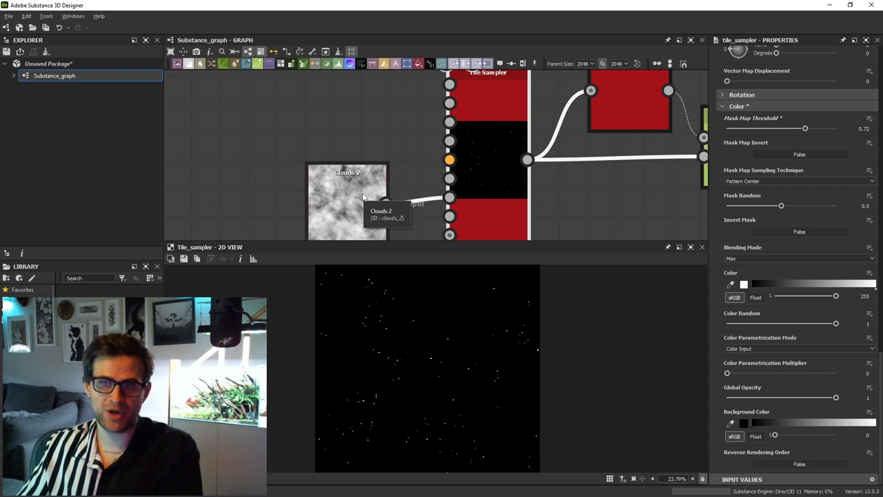
left_click(364, 197)
scroll(445, 337, "up", 3)
scroll(479, 314, "down", 4)
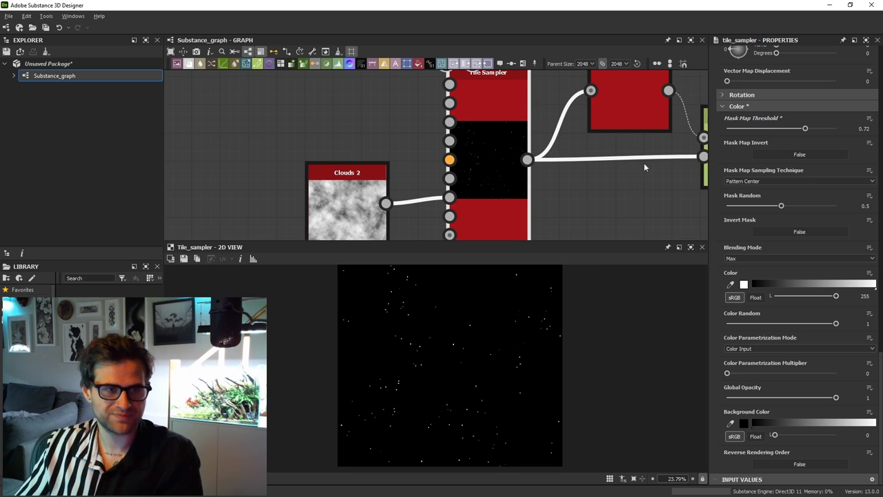
Step: Compare the Distance node's cell pattern with the Tile Sampler's masked dots
middle_click_drag(645, 124, 547, 143)
left_click(650, 175)
double_click(639, 175)
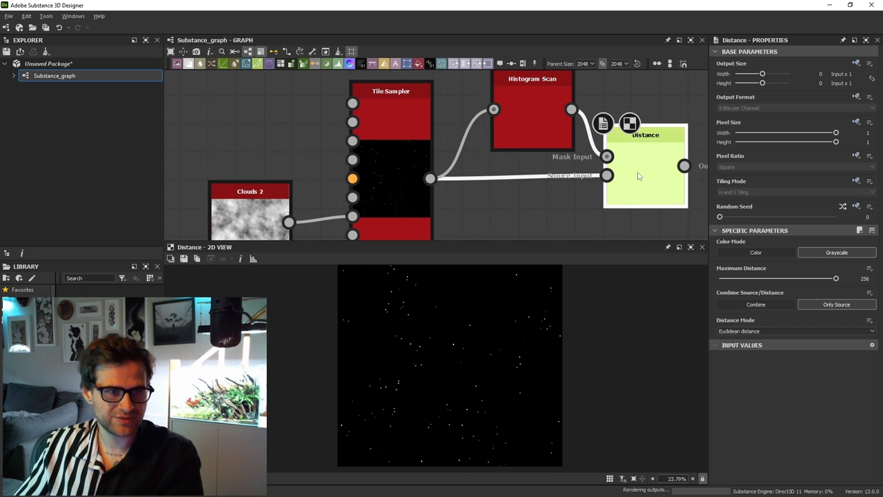
scroll(464, 337, "down", 2)
scroll(462, 372, "up", 3)
middle_click_drag(480, 317, 488, 330)
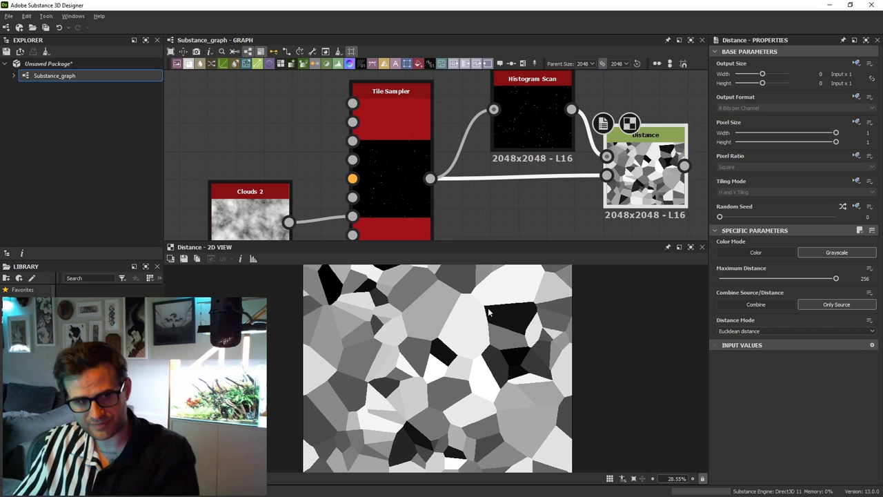
double_click(397, 159)
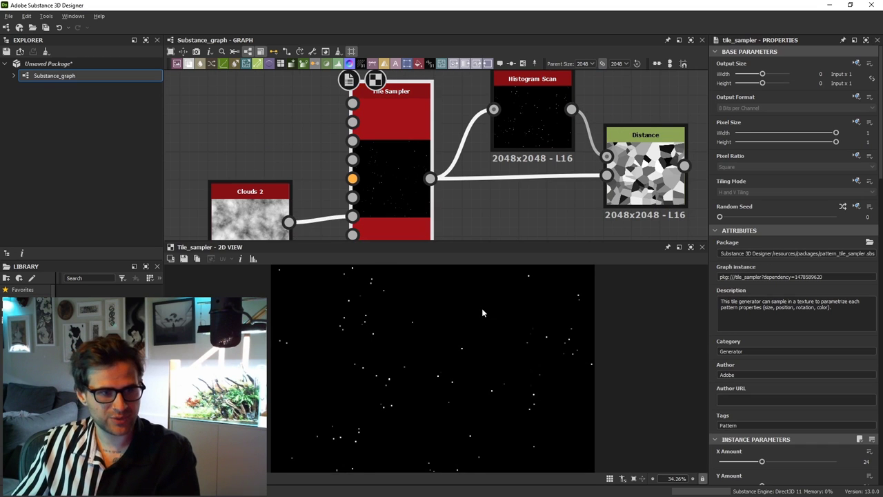
scroll(486, 324, "up", 1)
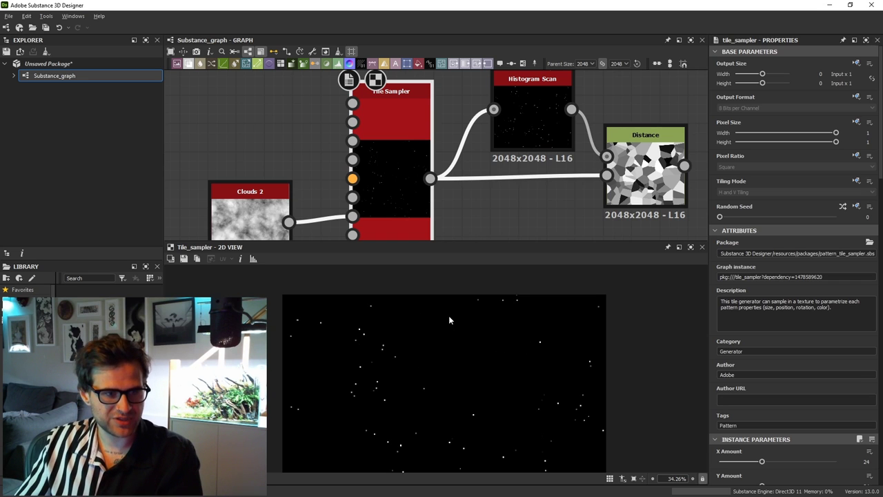
double_click(648, 176)
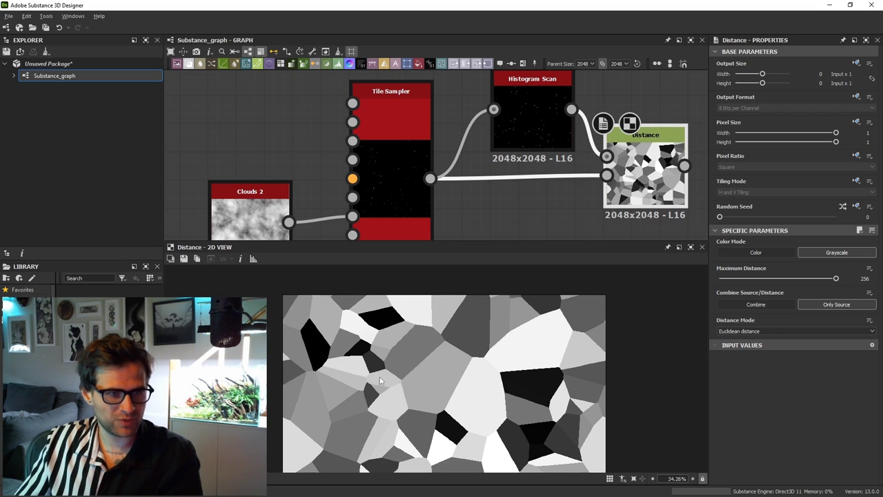
scroll(505, 354, "down", 4)
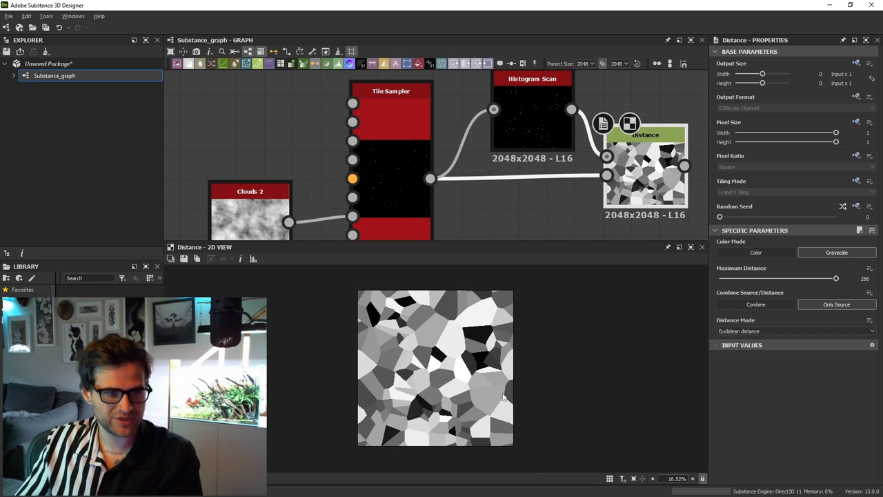
Step: Add an Edge Detect node fed by the Distance output and set its Edge Roundness to 0
middle_click_drag(595, 151, 412, 148)
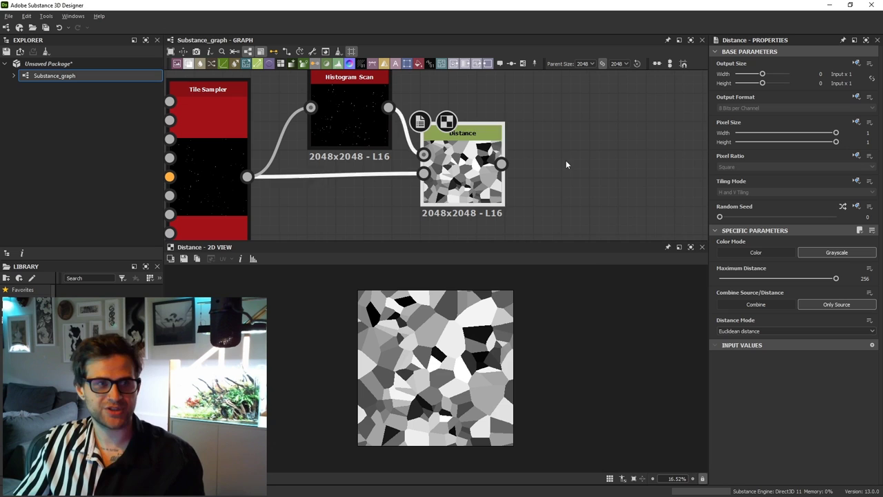
key("space")
type("ed")
left_click(581, 181)
left_click_drag(501, 163, 537, 163)
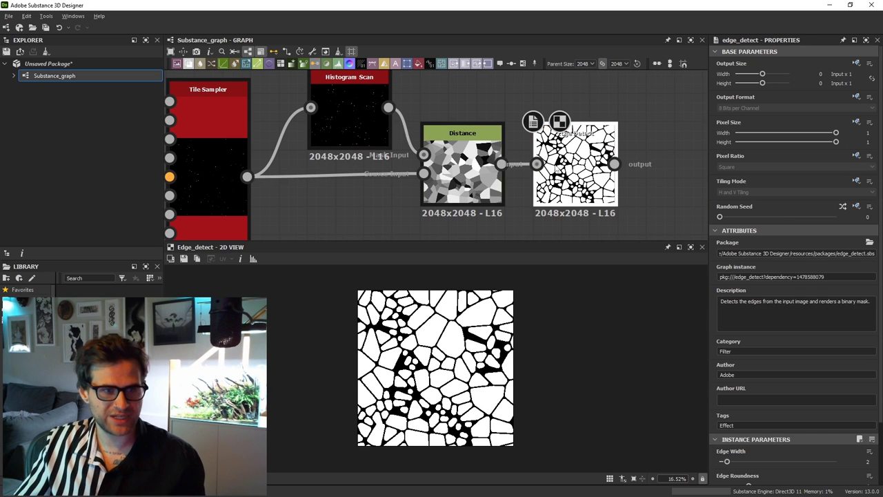
scroll(759, 386, "down", 2)
left_click_drag(747, 432, 718, 433)
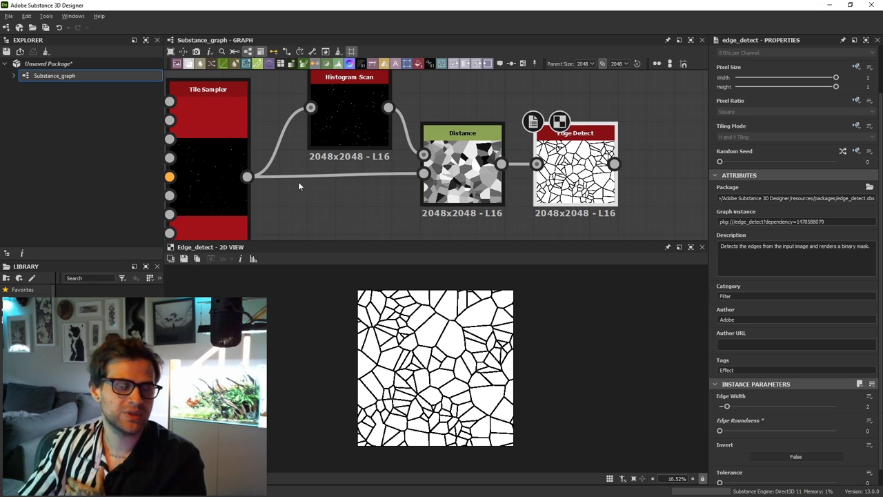
Step: Preview the Tile Sampler and Distance outputs, and open the Tile Sampler's parameters
left_click(223, 174)
middle_click_drag(310, 176, 495, 148)
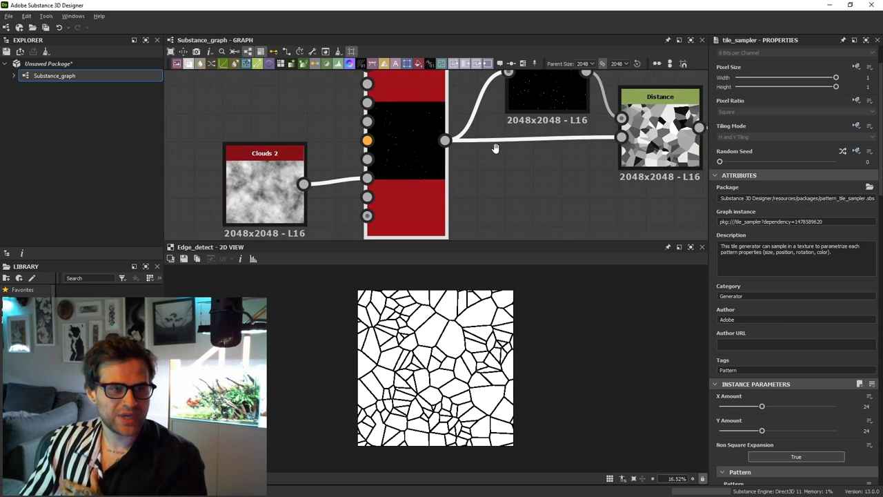
double_click(388, 165)
double_click(662, 149)
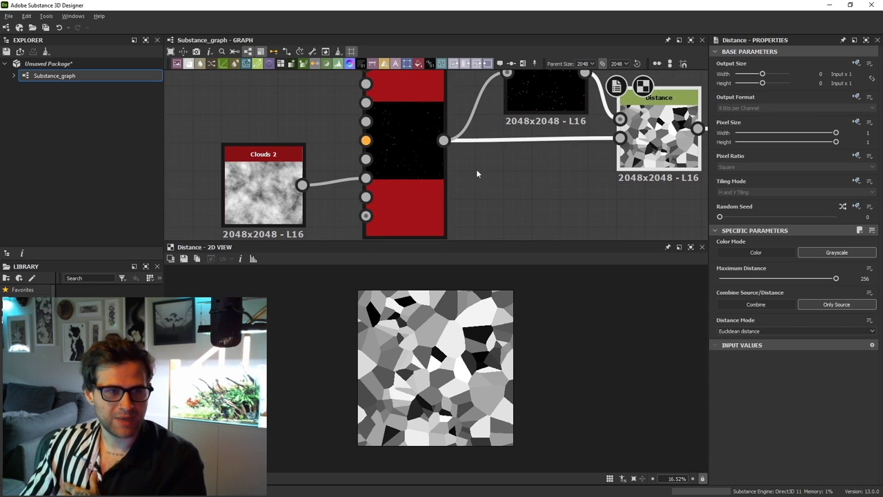
left_click(435, 180)
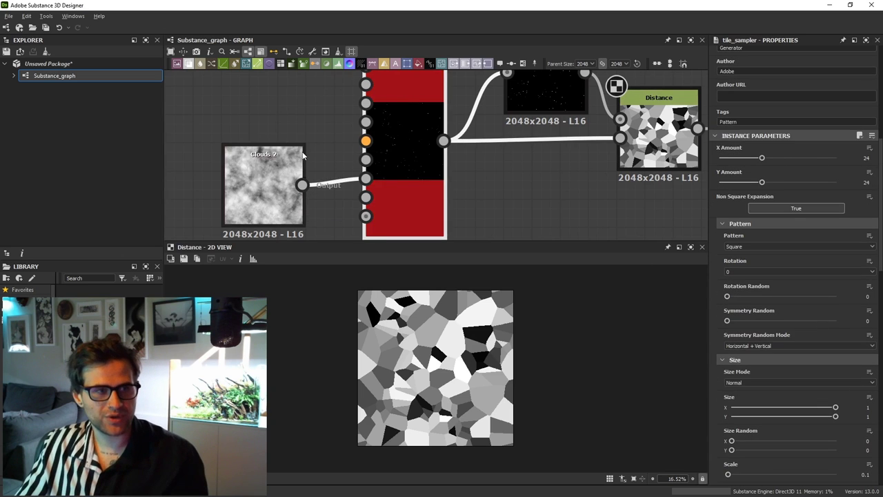
Step: Move the Clouds 2 node farther from the Tile Sampler, select it and inspect the Distance output's cells
middle_click_drag(302, 156, 357, 153)
left_click_drag(358, 154, 301, 154)
left_click_drag(487, 162, 487, 149)
scroll(789, 311, "down", 5)
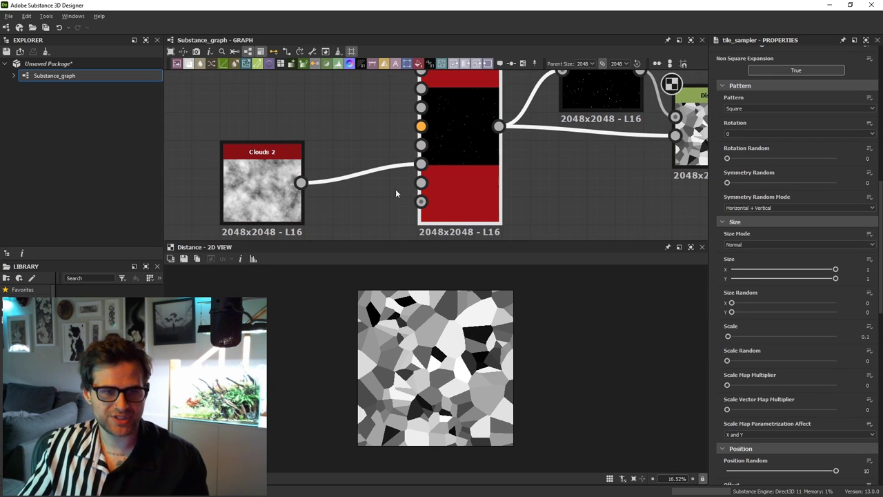
left_click(270, 185)
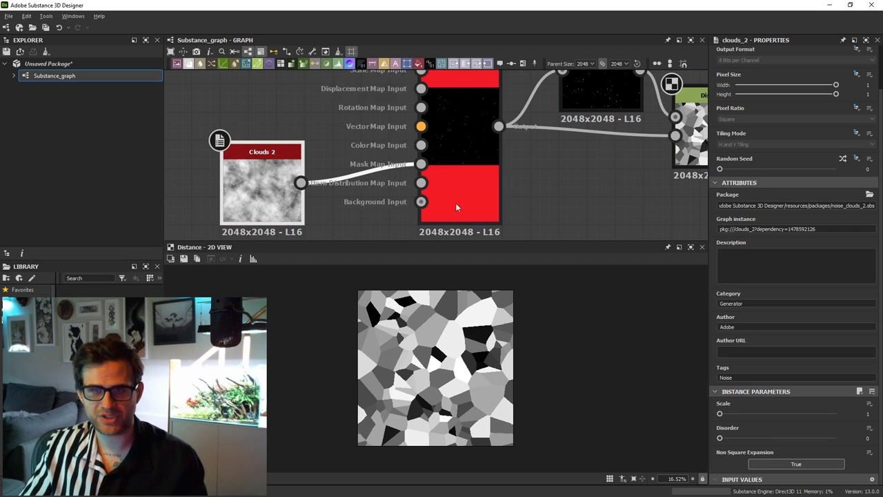
scroll(435, 368, "down", 1)
middle_click_drag(611, 152, 531, 197)
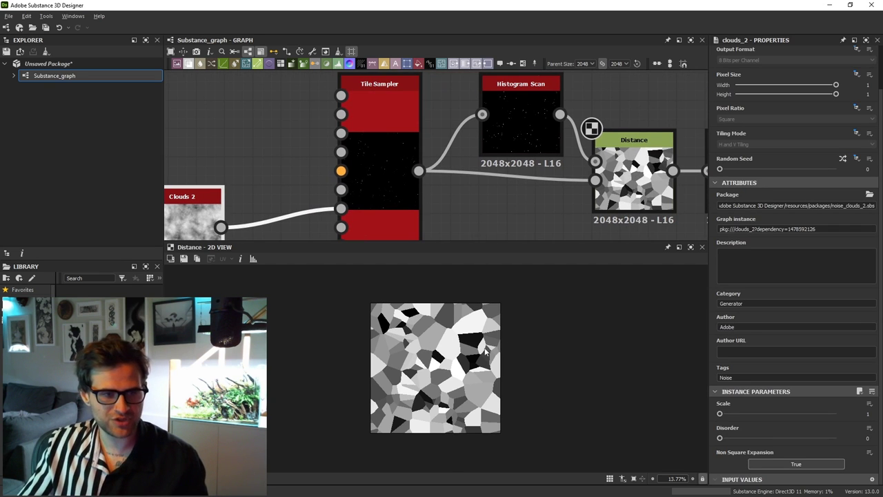
scroll(490, 348, "up", 3)
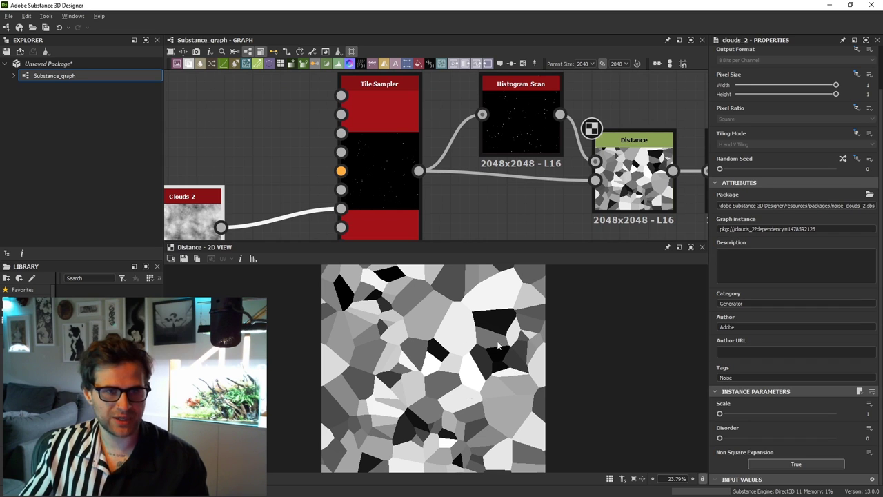
Step: Add a Tile Generator node above Clouds 2 and set its X Amount to 1
middle_click_drag(198, 145, 366, 155)
key("space")
type("tile ge")
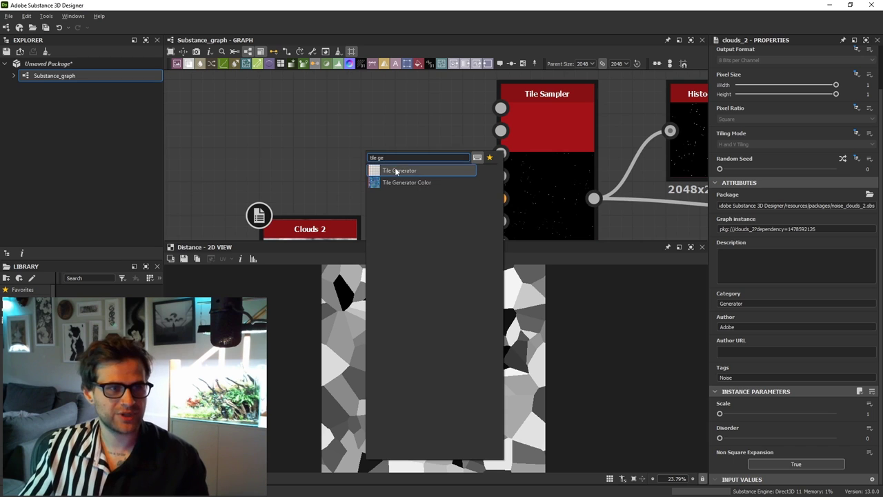
left_click(393, 170)
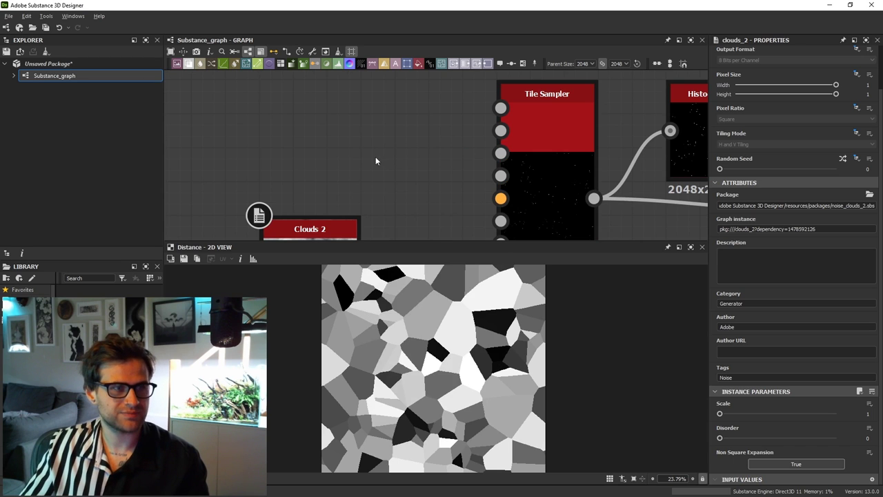
scroll(732, 290, "down", 4)
left_click_drag(736, 299, 720, 277)
key("ctrl+z")
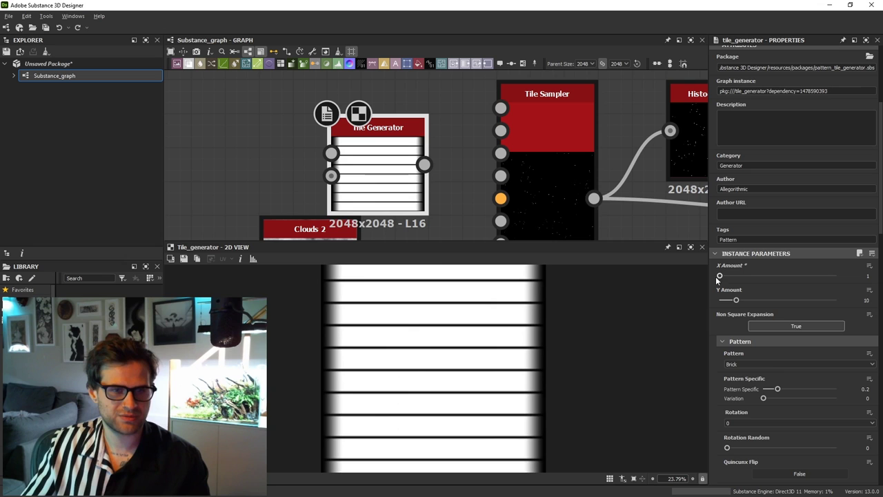
Step: Set the Tile Generator's Pattern to Square and lower its Y Amount to 8
left_click(763, 365)
left_click(743, 385)
scroll(715, 365, "down", 5)
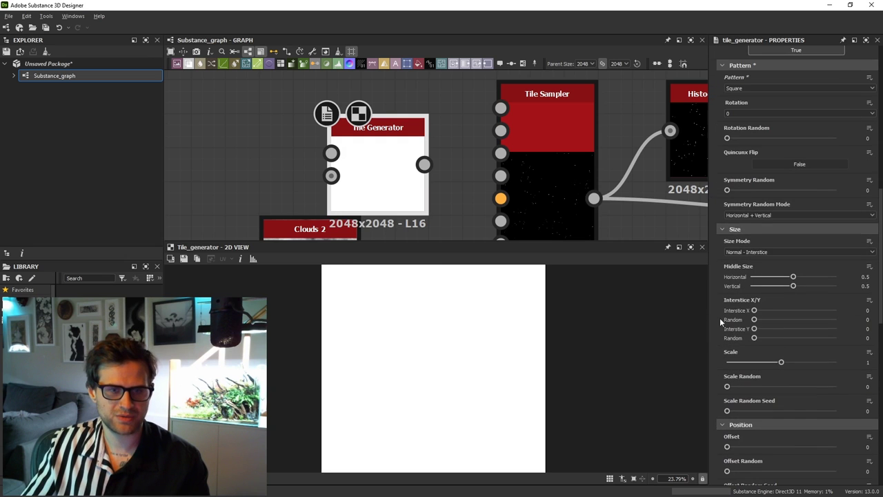
scroll(742, 80, "up", 2)
left_click(744, 143)
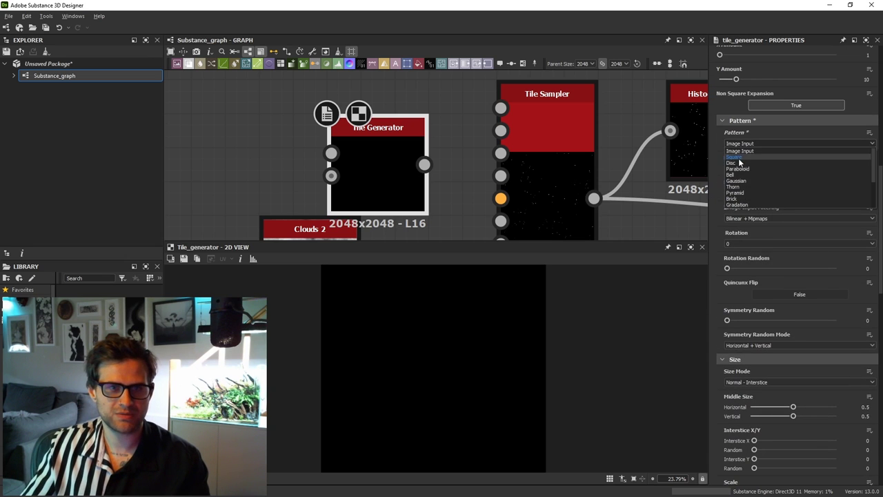
left_click(737, 160)
left_click_drag(736, 79, 733, 80)
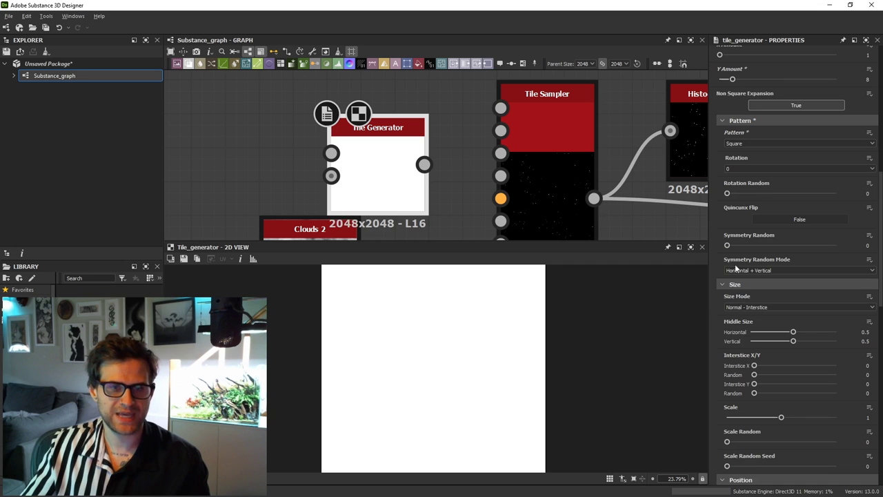
Step: Turn the Tile Generator's pattern into thin horizontal stripes with Interstice Y at 0.86 and Y Amount at 4
scroll(718, 340, "down", 10)
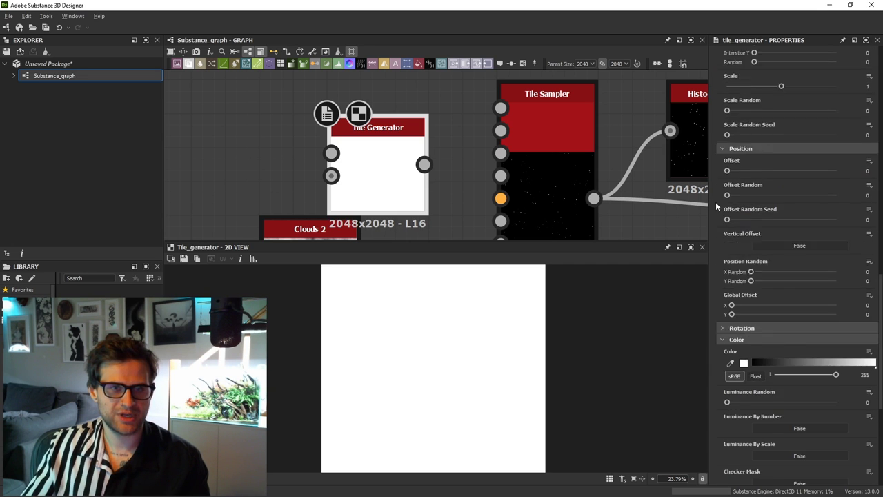
scroll(723, 170, "up", 4)
left_click_drag(755, 144, 825, 166)
scroll(719, 116, "up", 2)
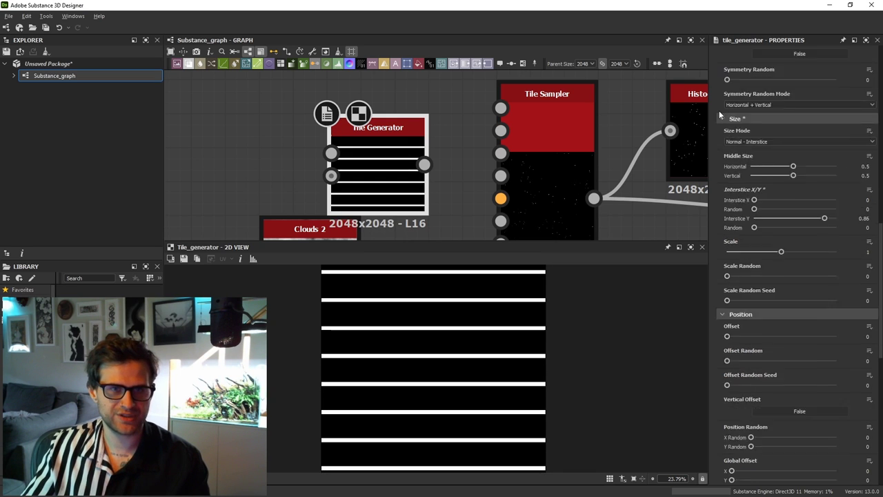
scroll(720, 115, "up", 8)
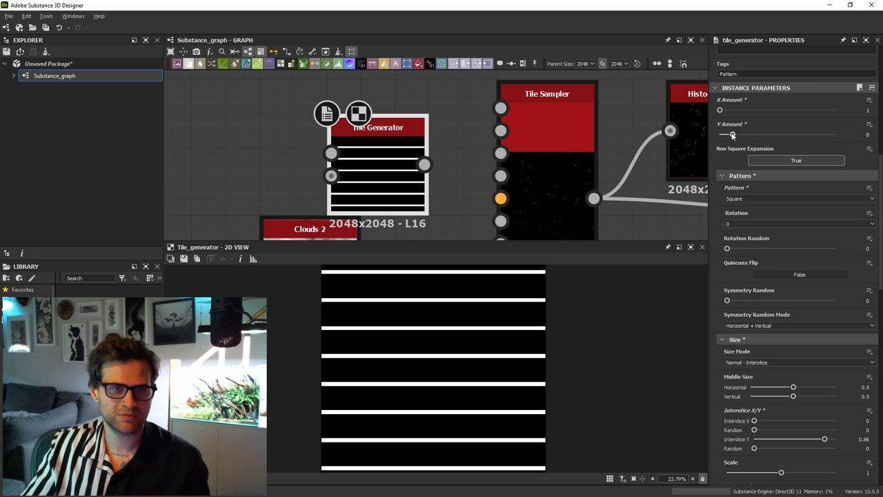
left_click_drag(733, 135, 725, 136)
Step: Feed the Tile Generator's output into the Tile Sampler's Mask Map Input in place of Clouds 2
middle_click_drag(514, 218, 514, 149)
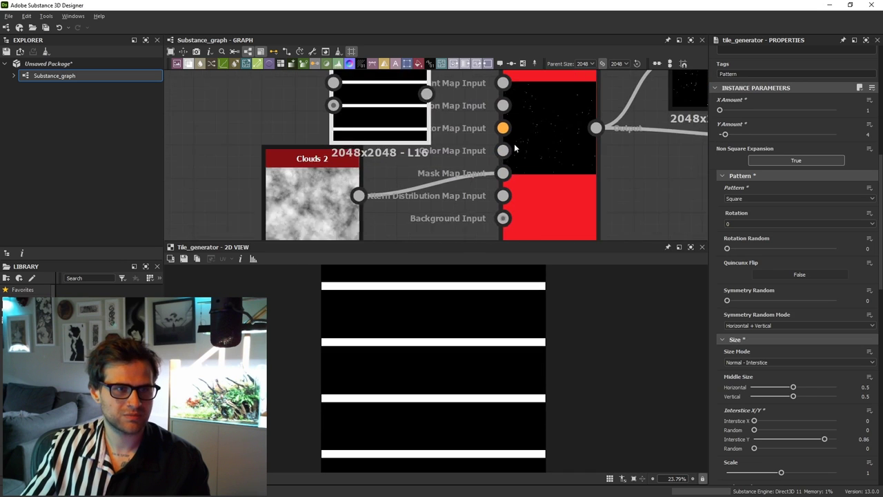
scroll(514, 148, "down", 1)
left_click(551, 153)
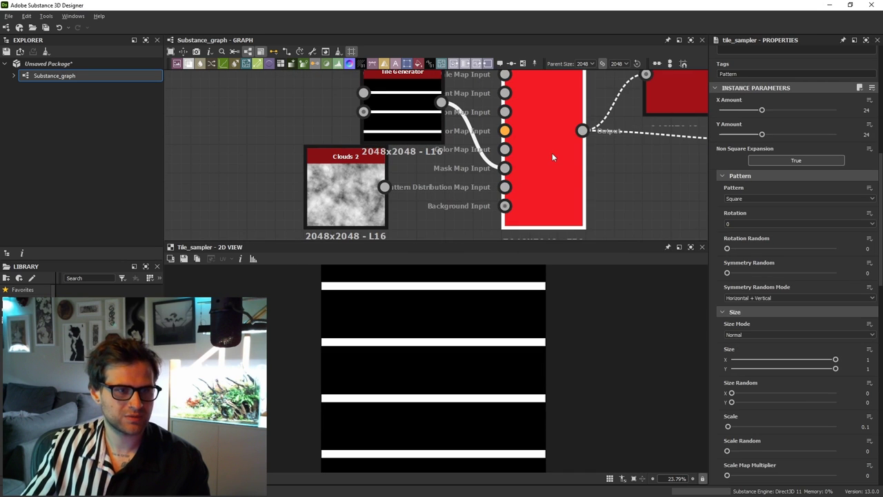
Step: Preview the Histogram Scan output, the Distance cells in tiled view, and the Tile Sampler's scattered points
middle_click_drag(569, 192, 407, 224)
double_click(517, 130)
left_click(648, 168)
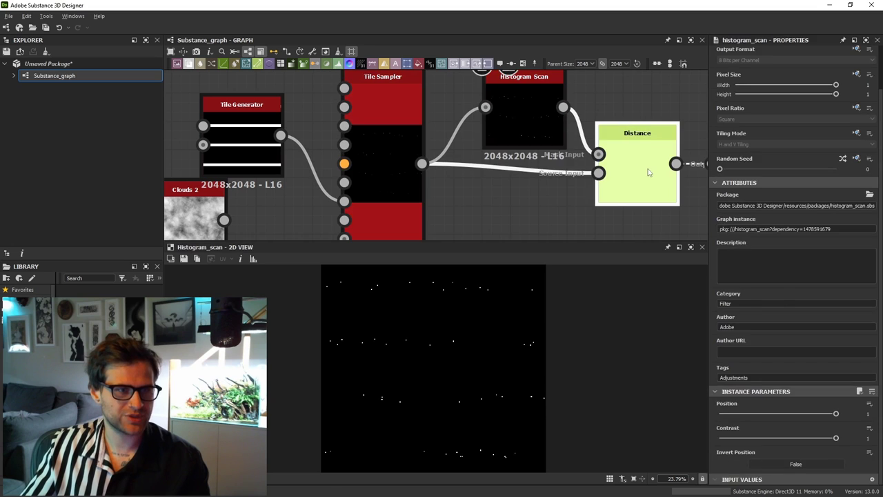
double_click(649, 172)
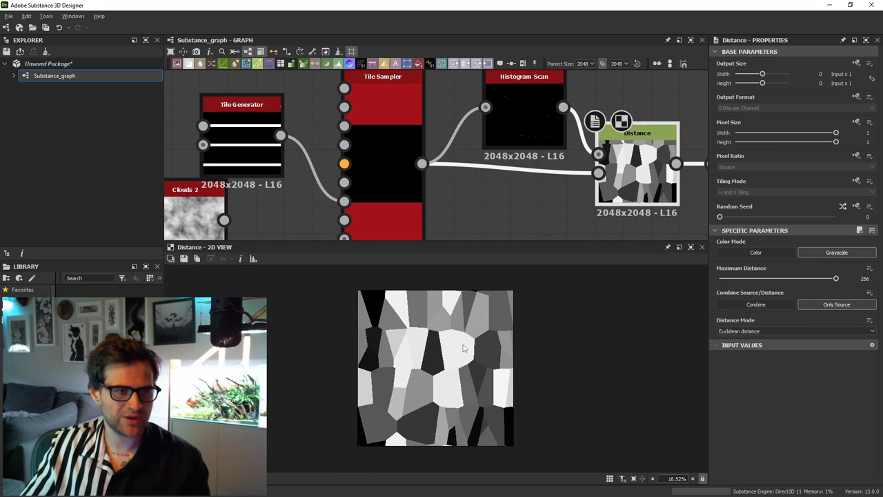
key("space")
scroll(504, 336, "down", 2)
scroll(443, 347, "up", 2)
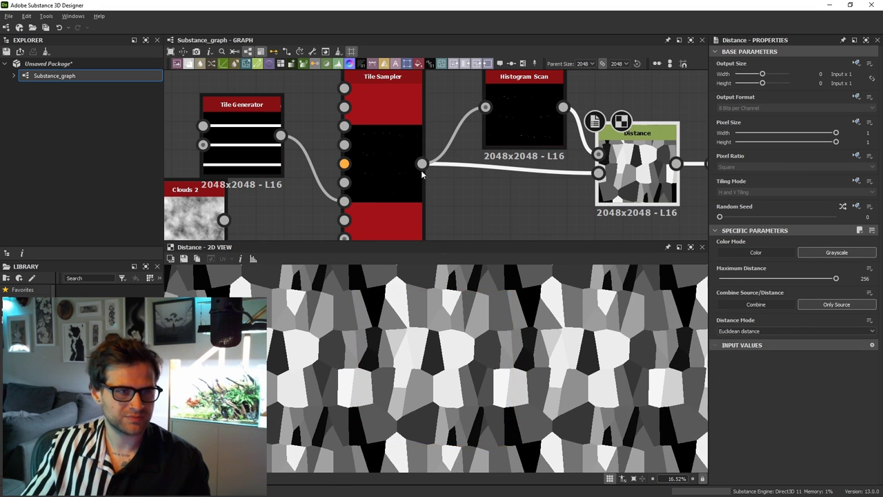
scroll(396, 166, "up", 1)
double_click(377, 174)
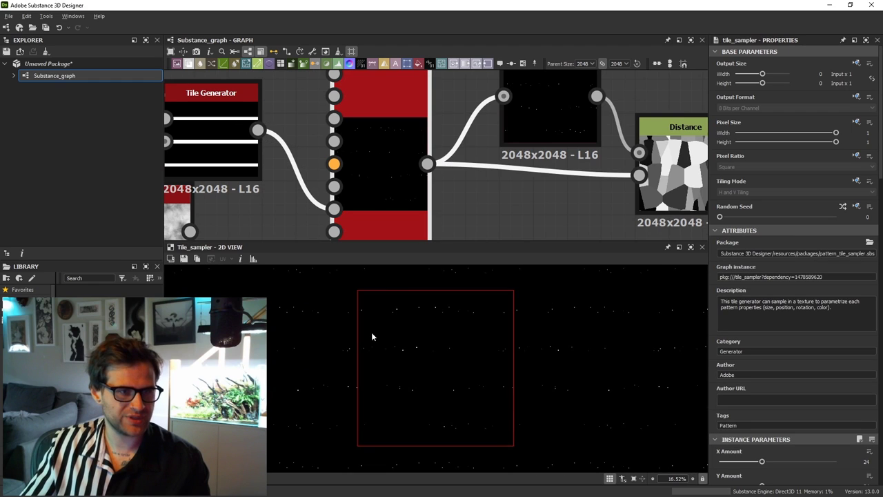
scroll(371, 332, "up", 2)
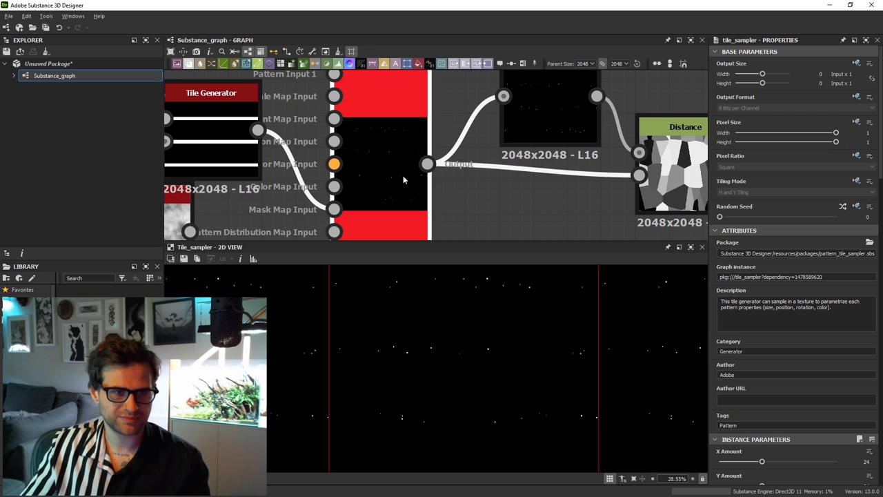
scroll(377, 150, "down", 2)
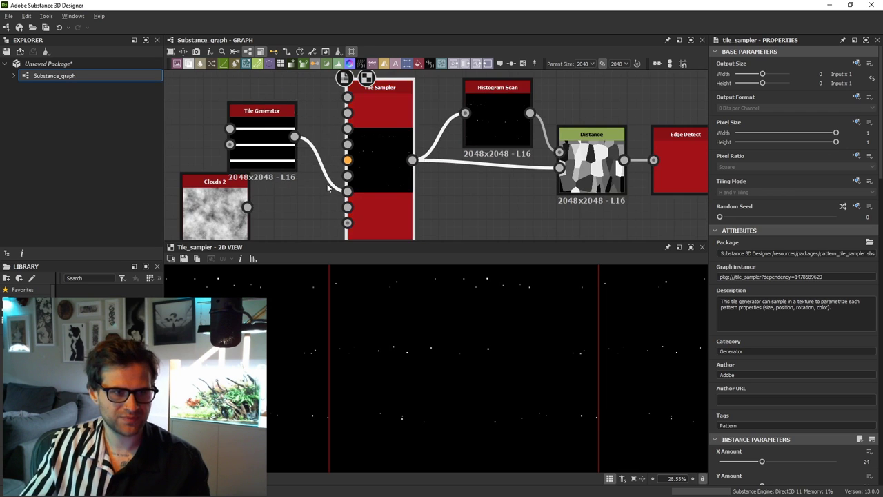
Step: Add a Shape node below Clouds 2 with the Disc pattern and a Scale of 0.43
middle_click_drag(329, 188, 432, 121)
key("space")
type("shap")
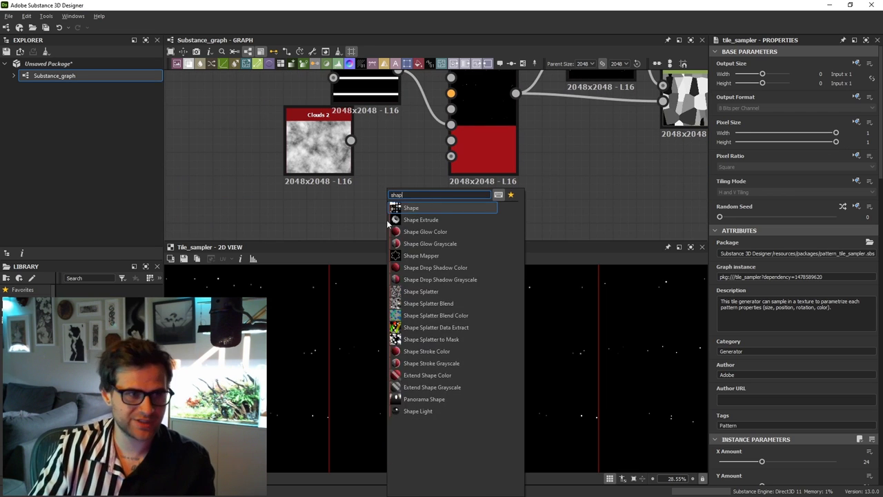
key("Return")
left_click(748, 458)
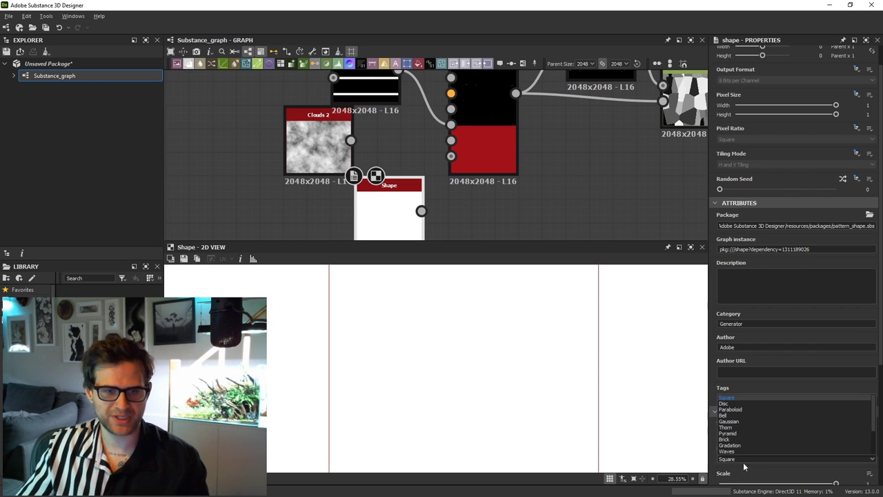
left_click(740, 403)
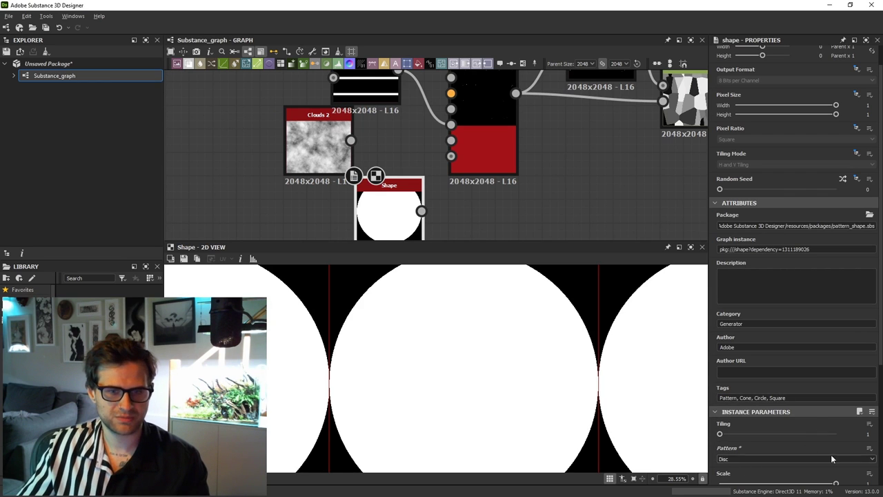
left_click_drag(835, 483, 770, 483)
scroll(452, 131, "down", 1)
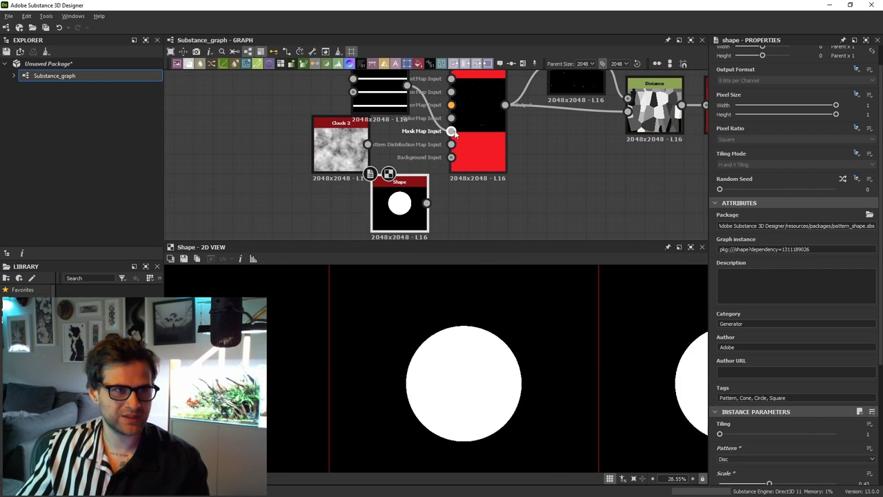
Step: Switch the Tile Sampler's Mask Map Input to the Shape node and preview the Histogram Scan and Edge Detect results
left_click_drag(452, 131, 420, 184)
double_click(576, 78)
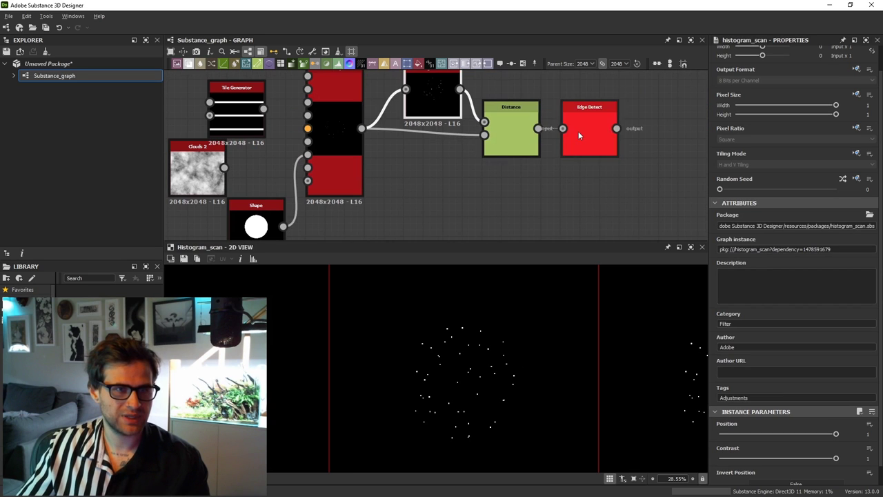
double_click(579, 131)
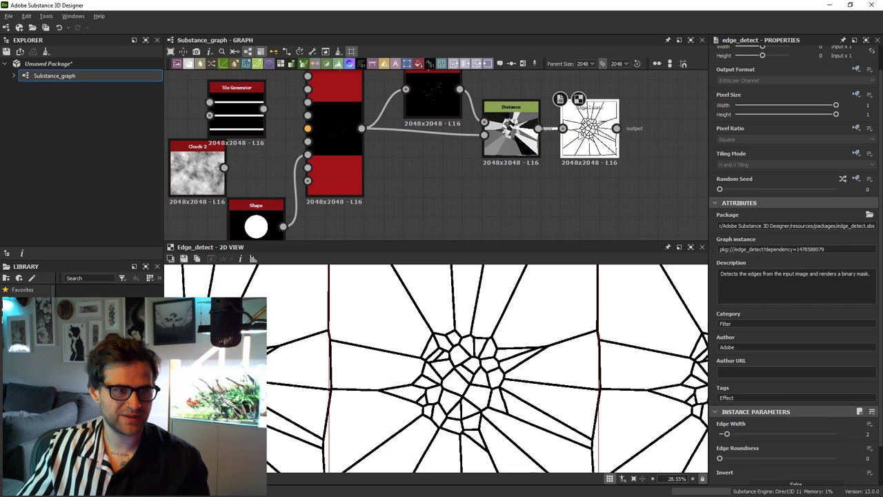
scroll(514, 357, "down", 1)
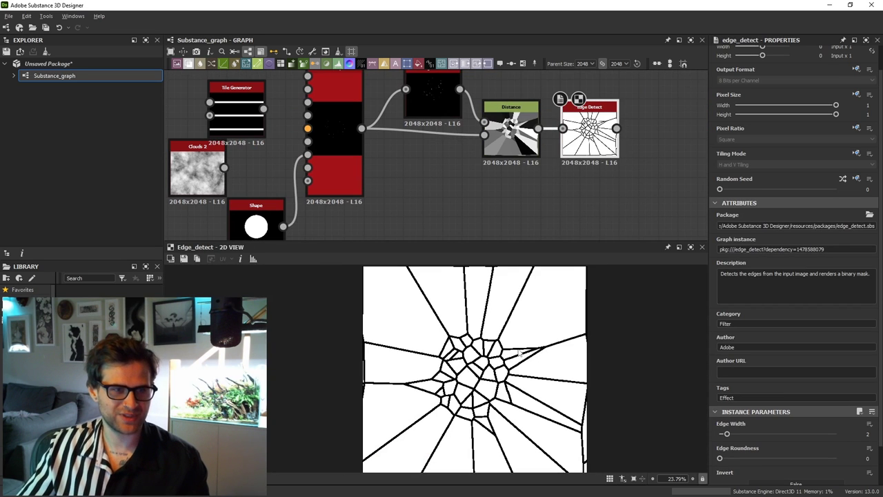
Step: Delete the Tile Generator and Clouds 2 nodes and move the Shape node into their place beside the Tile Sampler
scroll(274, 118, "down", 2)
middle_click_drag(262, 138, 307, 143)
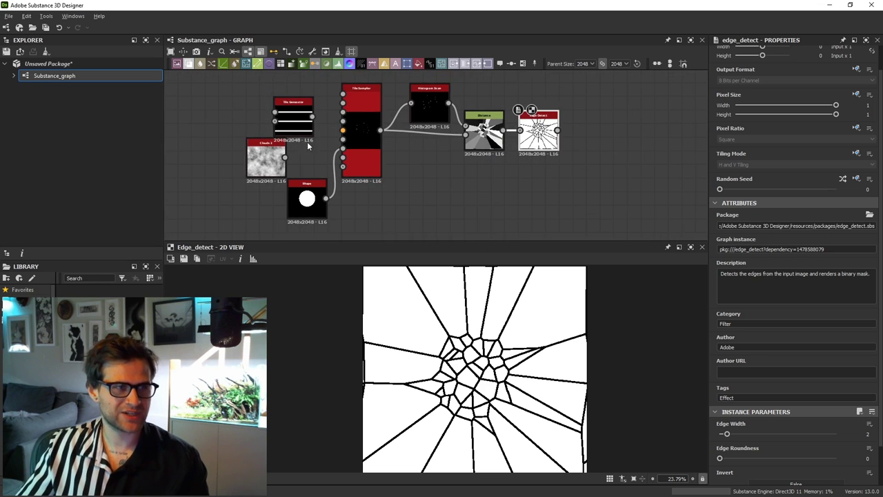
left_click_drag(245, 96, 294, 151)
key("Delete")
left_click_drag(315, 207, 296, 169)
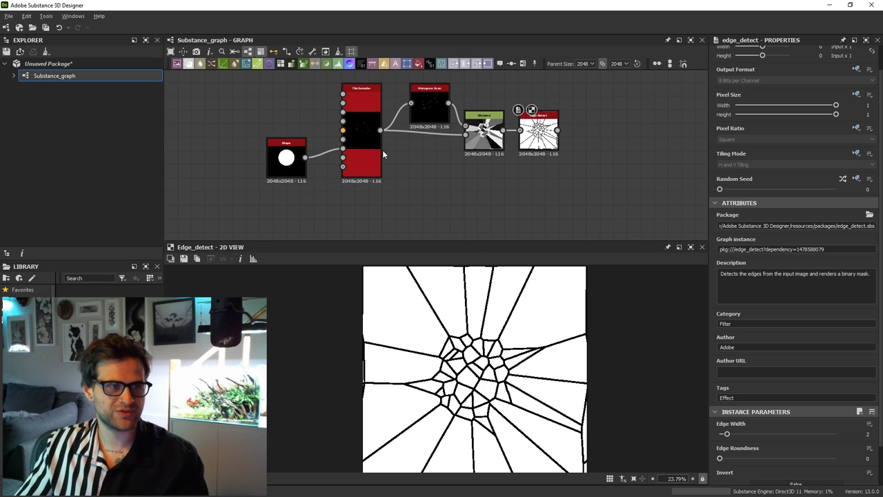
Step: Test the Tile Sampler's Mask Map Threshold at 0, undo it, and set the threshold to 1
double_click(365, 153)
middle_click_drag(403, 190, 440, 82)
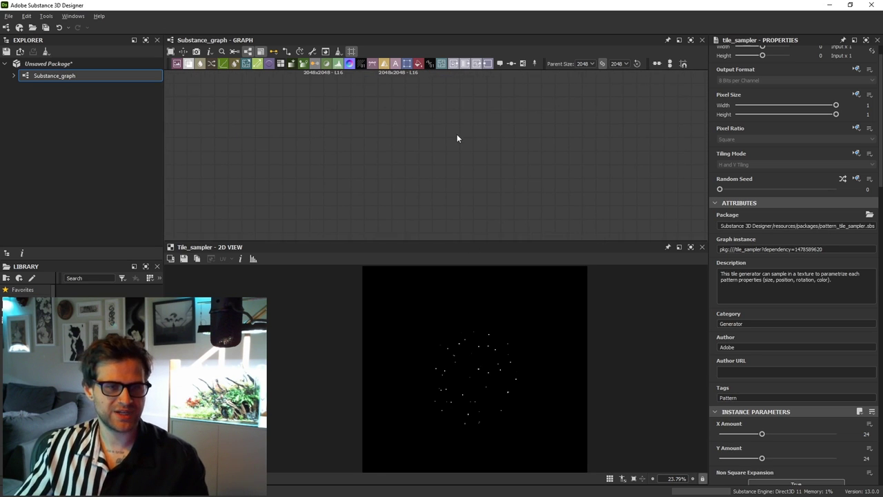
middle_click_drag(457, 133, 460, 232)
scroll(815, 369, "down", 4)
scroll(815, 368, "down", 8)
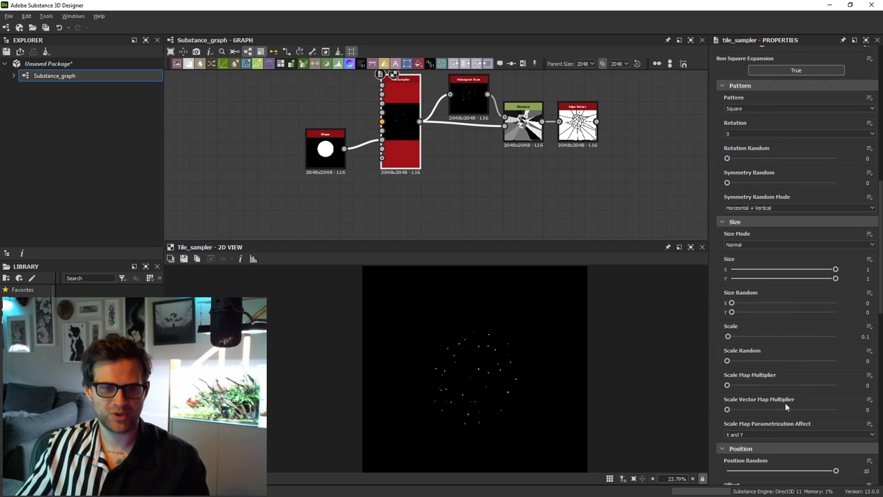
left_click_drag(775, 442, 660, 442)
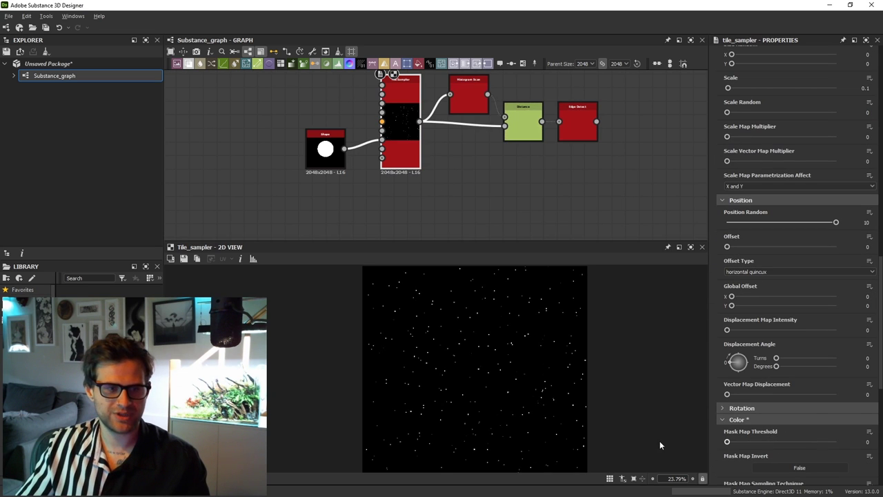
key("ctrl+z")
left_click_drag(832, 443, 848, 443)
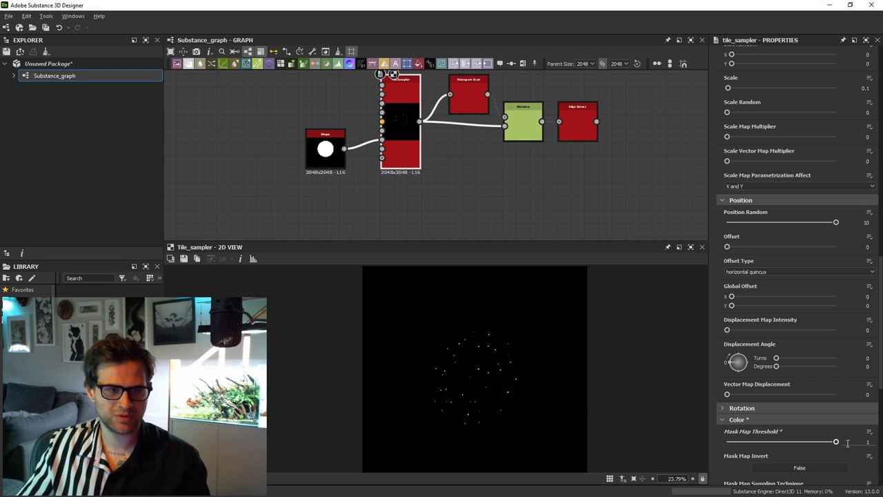
Step: Duplicate the Tile Sampler with its Shape mask connection and place the copy directly below the original
left_click_drag(329, 151, 322, 151)
left_click(399, 140)
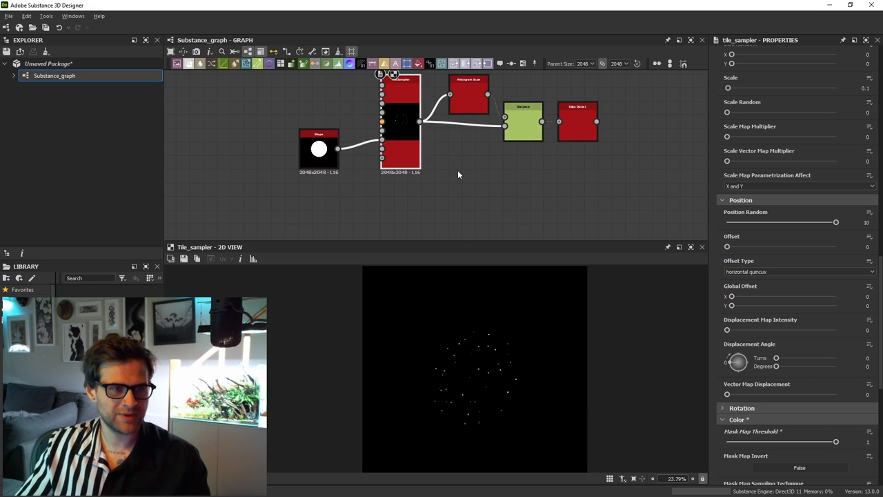
middle_click_drag(443, 200, 451, 144)
left_click(451, 144)
key("ctrl+v")
scroll(441, 134, "down", 1)
left_click_drag(441, 135, 420, 146)
left_click_drag(349, 98, 318, 98)
left_click(312, 165)
key("space")
key("Escape")
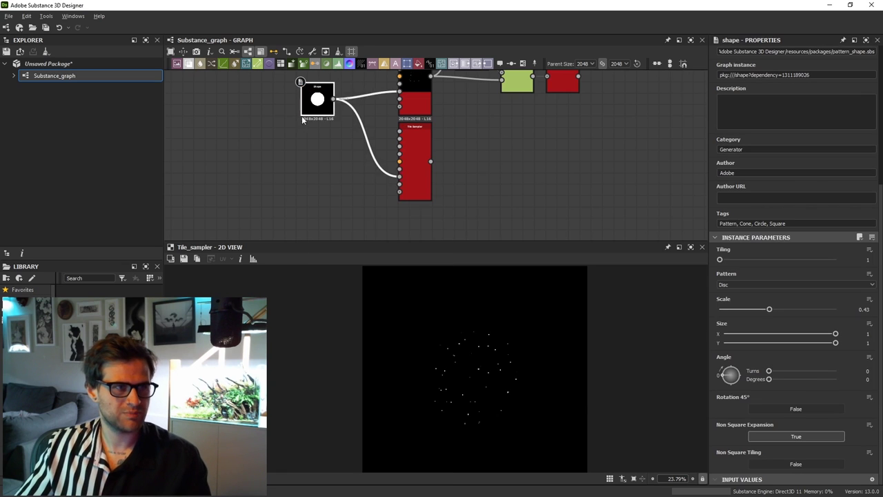
Step: Duplicate the Shape node, place the copy below the original, and set its Scale to 0.74
key("ctrl+d")
left_click_drag(435, 155, 316, 164)
double_click(316, 164)
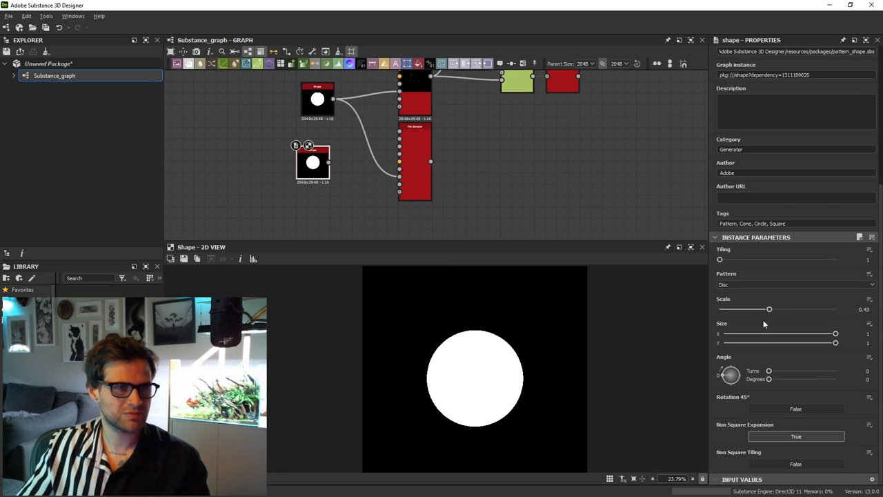
left_click_drag(775, 312, 807, 314)
Step: Add a Blend node in Subtract mode that cuts the small disc from the large one and masks the duplicated Tile Sampler
middle_click_drag(381, 204, 467, 224)
left_click_drag(404, 122, 387, 123)
left_click(428, 172)
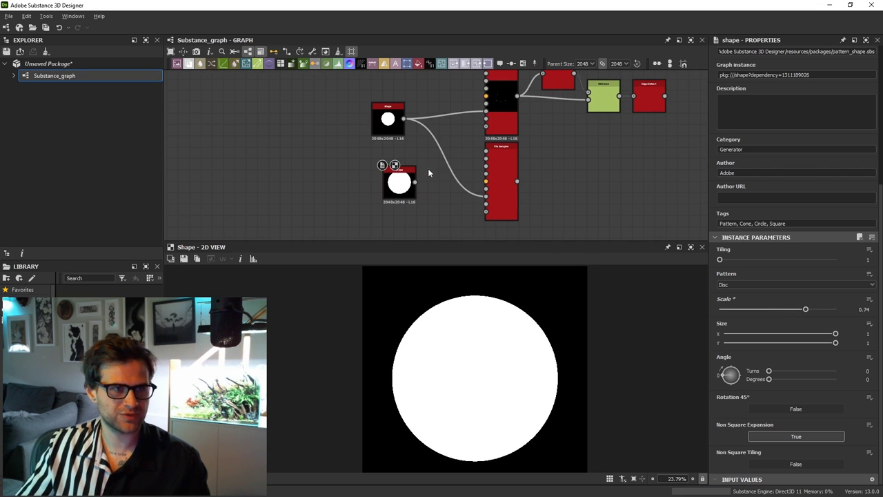
key("space")
left_click(452, 201)
left_click_drag(435, 169, 404, 119)
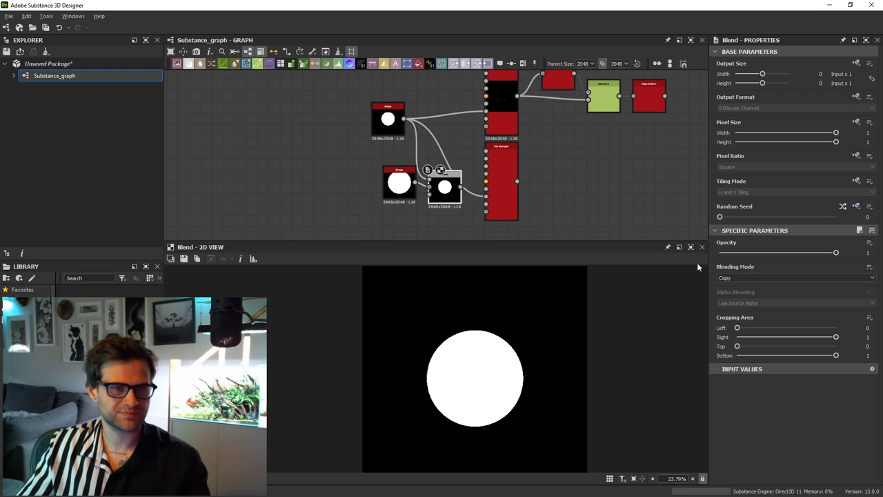
left_click(742, 278)
left_click(735, 299)
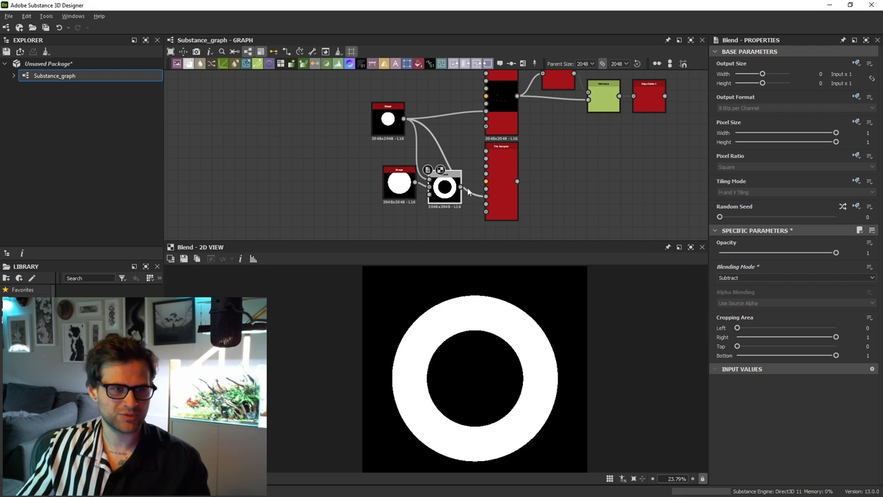
left_click_drag(445, 188, 502, 194)
Step: Try an X Amount of 12 on the duplicated Tile Sampler
double_click(502, 194)
scroll(773, 352, "down", 2)
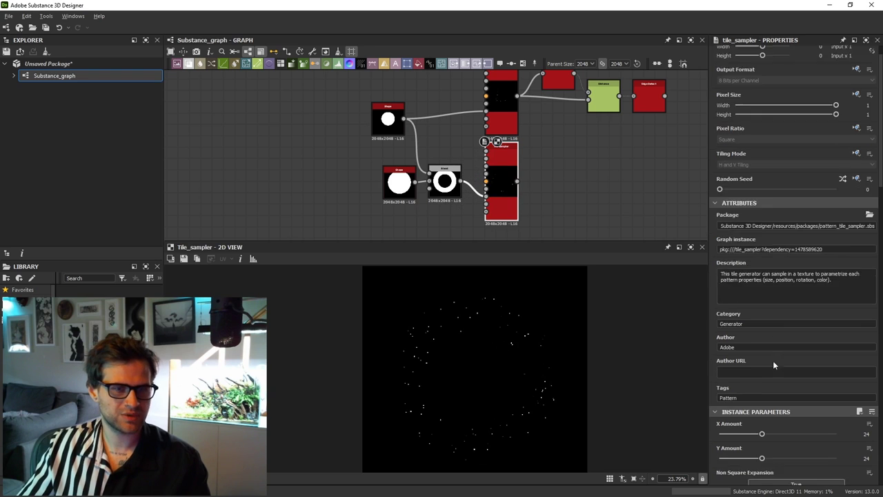
scroll(790, 324, "down", 3)
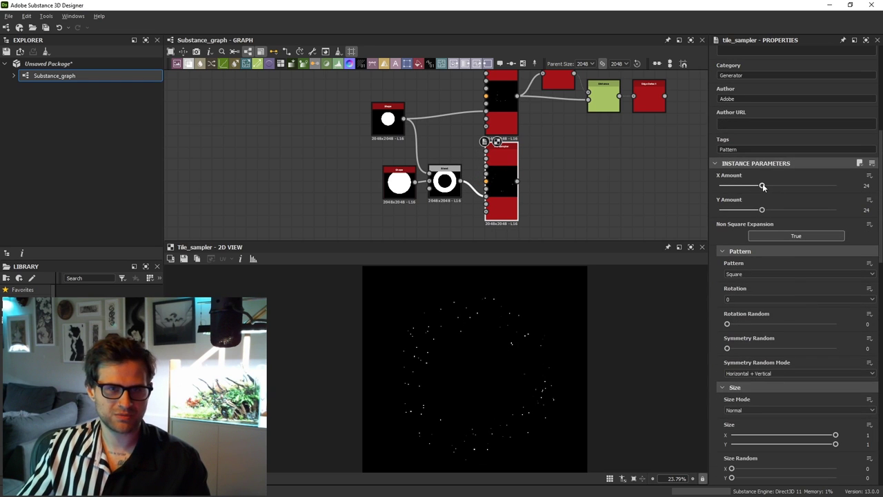
left_click_drag(762, 186, 733, 187)
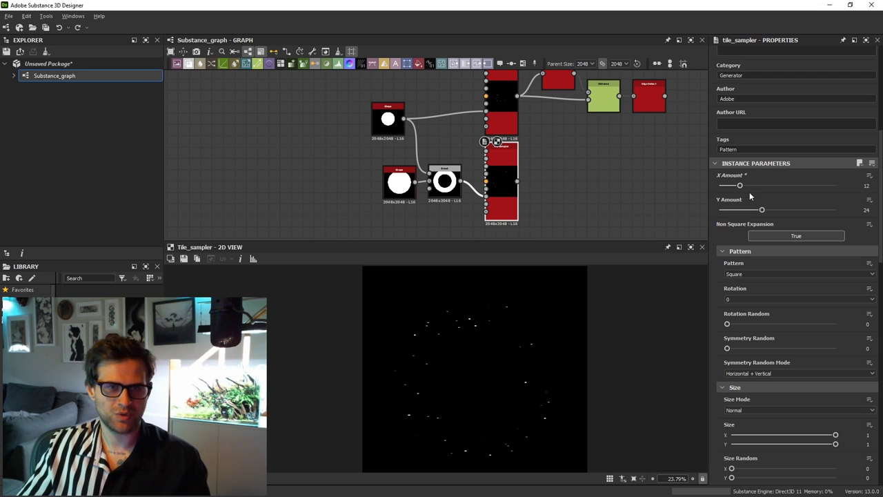
Step: Set the duplicated Tile Sampler's Mask Random to 0.9 to thin out its points in the ring area
scroll(756, 276, "down", 5)
scroll(759, 304, "down", 8)
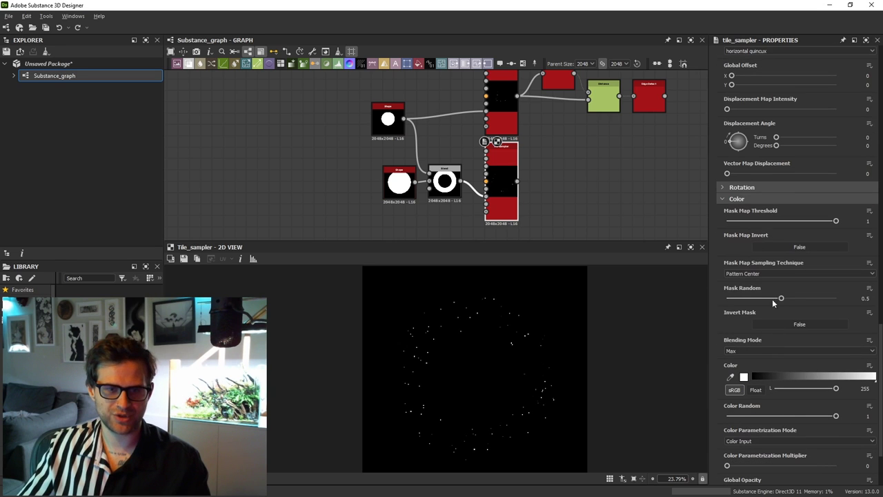
left_click_drag(786, 299, 825, 299)
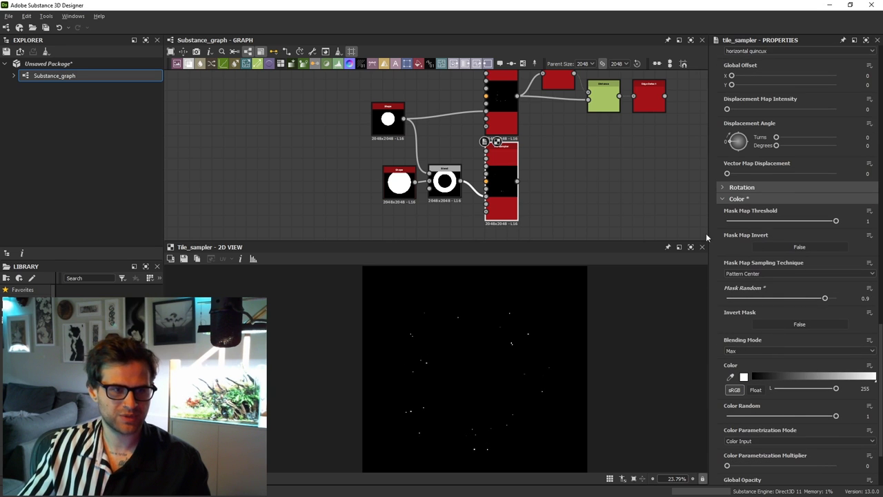
Step: Add a Blend node that combines both Tile Sampler outputs in Add (Linear Dodge) mode
key("space")
left_click(602, 170)
left_click_drag(518, 96, 518, 181)
left_click_drag(581, 144, 747, 278)
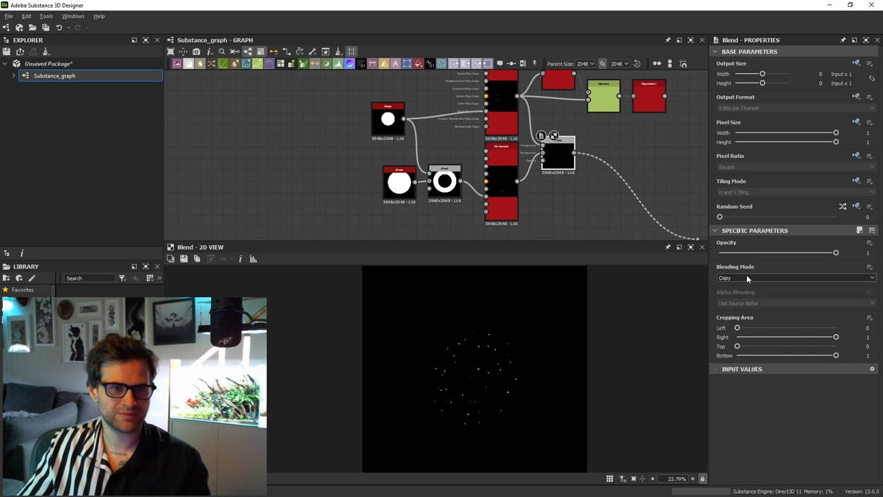
left_click(748, 279)
left_click(735, 291)
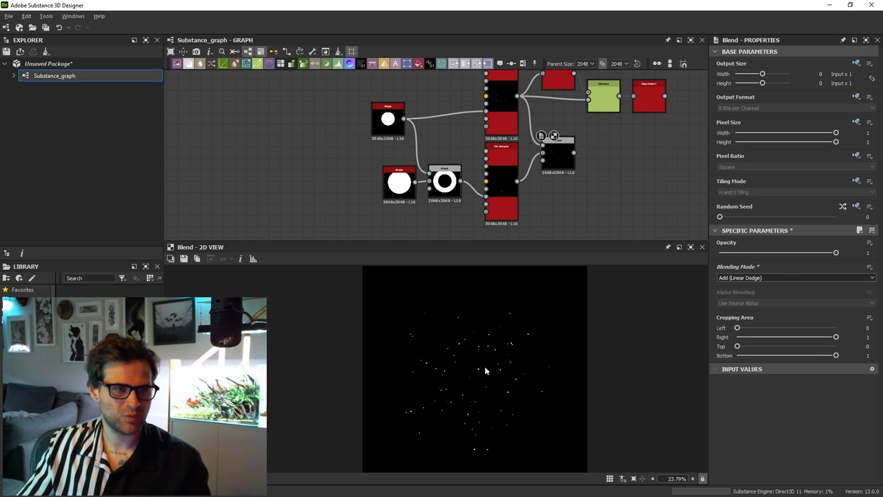
scroll(484, 366, "up", 2)
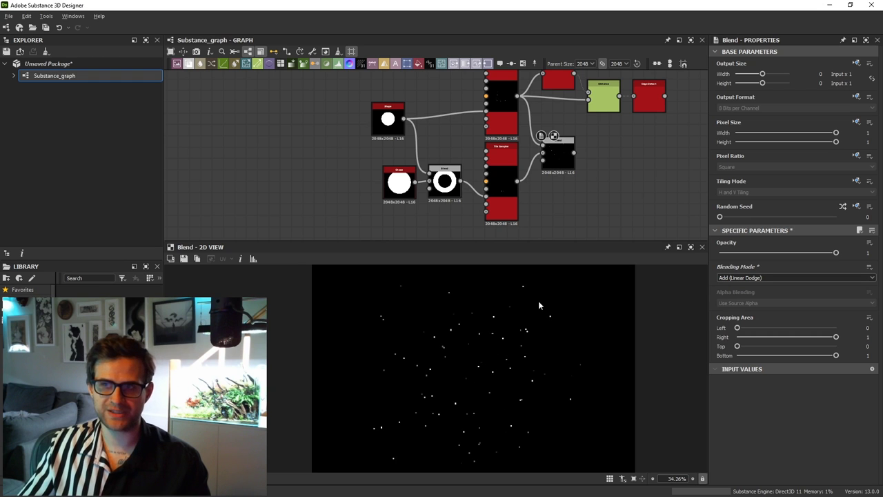
Step: Feed the Histogram Scan and Distance nodes from the new Blend instead of the upper Tile Sampler, and preview the Edge Detect node
middle_click_drag(534, 119, 501, 155)
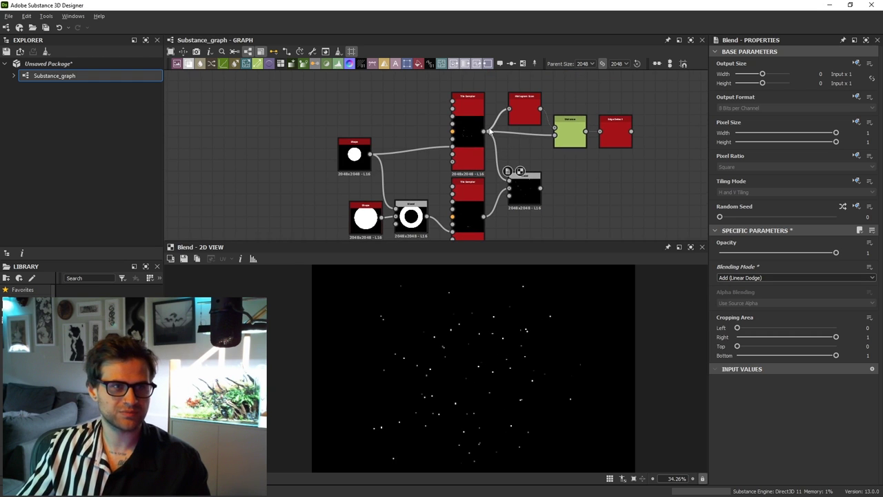
left_click_drag(484, 132, 526, 196, "shift")
double_click(616, 133)
scroll(455, 376, "down", 3)
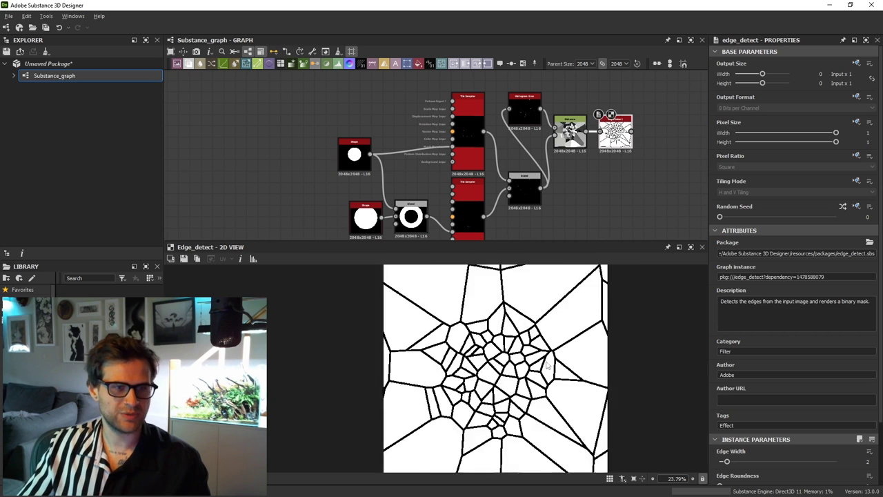
scroll(455, 376, "up", 2)
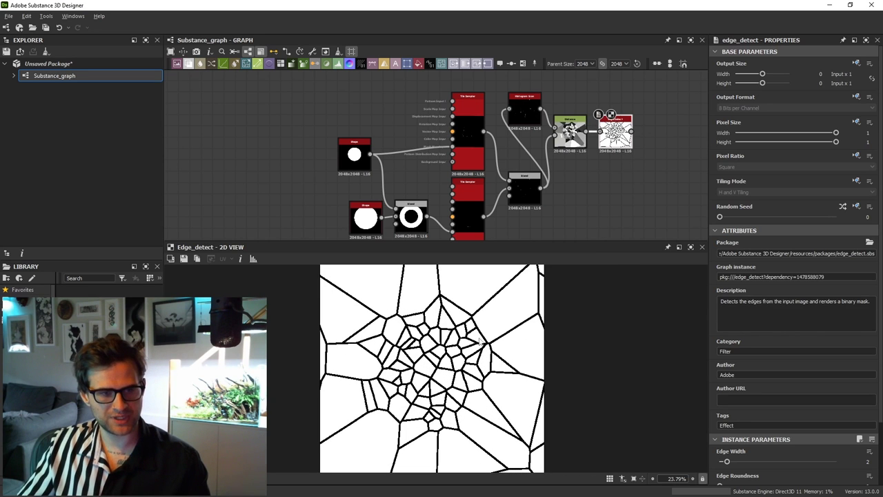
Step: Add a Bevel node beside the Edge Detect node and set Edge Detect's Edge Roundness to 1.76
middle_click_drag(668, 124, 575, 145)
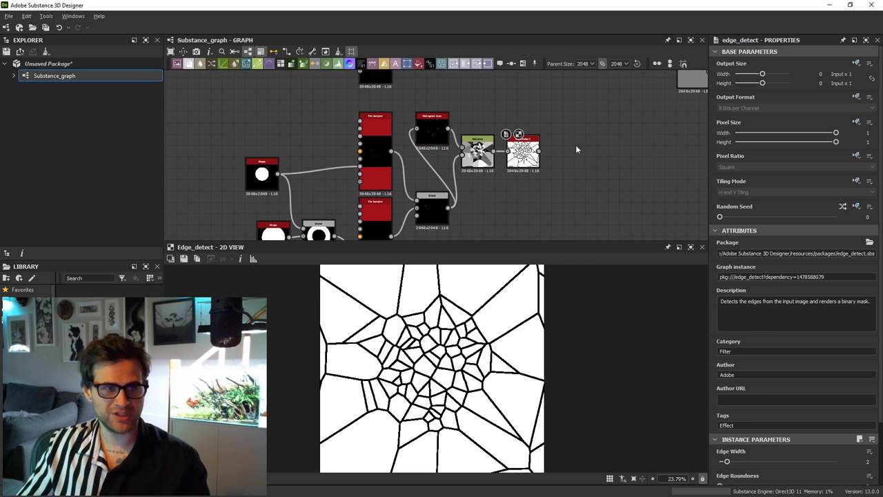
key("space")
type("bev")
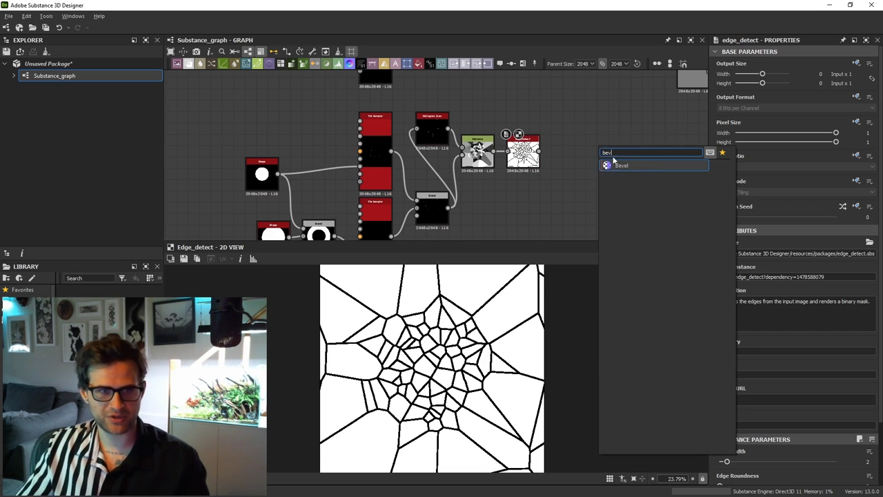
left_click(612, 162)
scroll(745, 420, "down", 2)
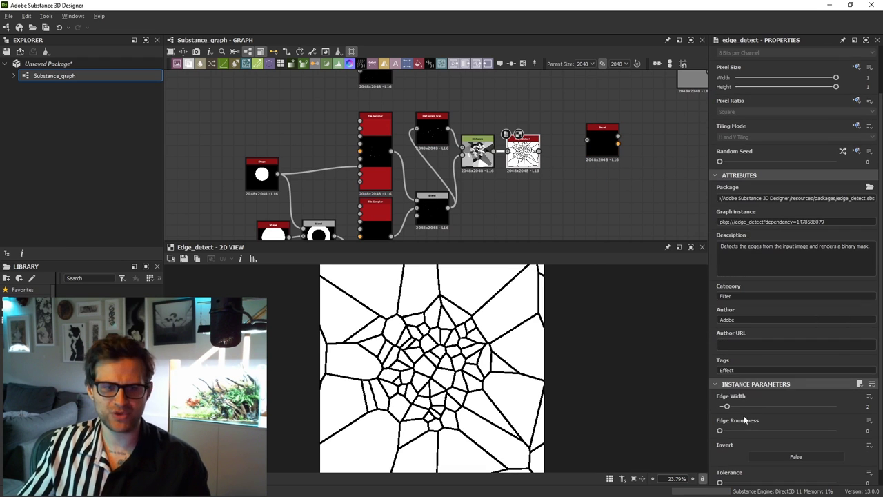
left_click_drag(723, 431, 733, 432)
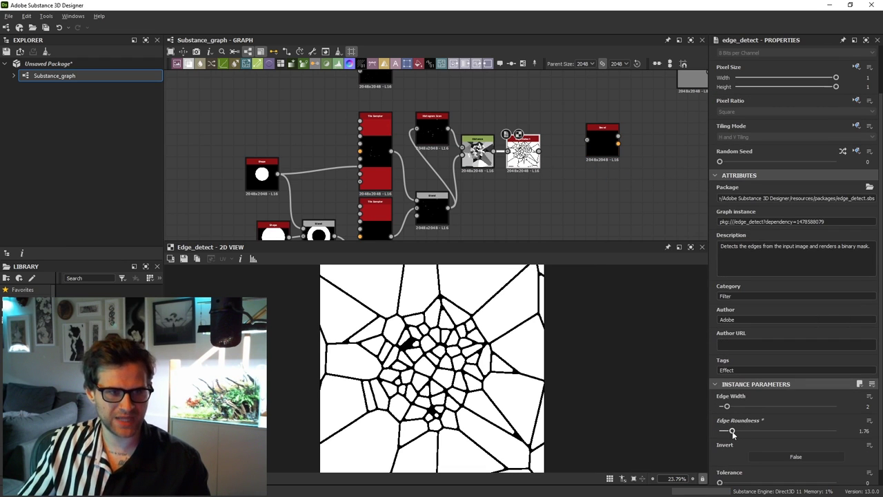
Step: Connect Edge Detect to the Bevel node, place Bevel right next to it, and set the Bevel Distance to 1
left_click_drag(539, 151, 599, 145)
left_click_drag(599, 145, 570, 154)
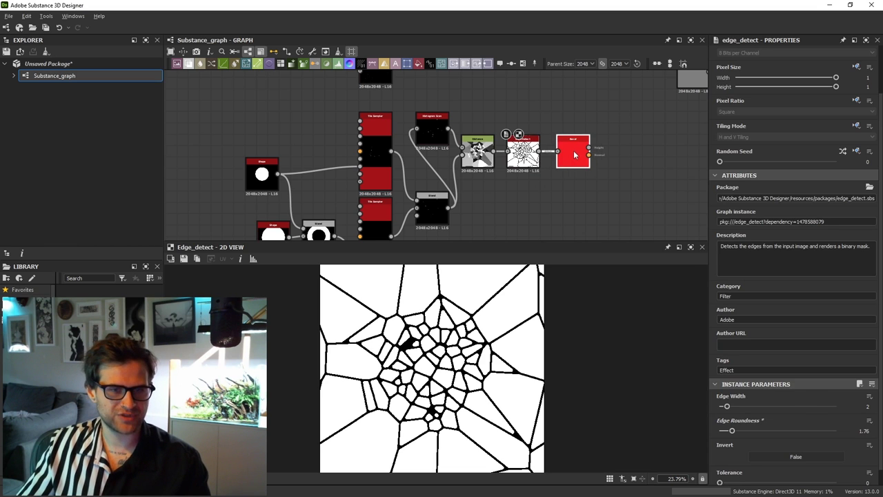
double_click(573, 154)
left_click_drag(806, 406, 836, 406)
Step: Add an Auto Levels node fed by the Bevel's height output and preview its result
key("space")
type("aut")
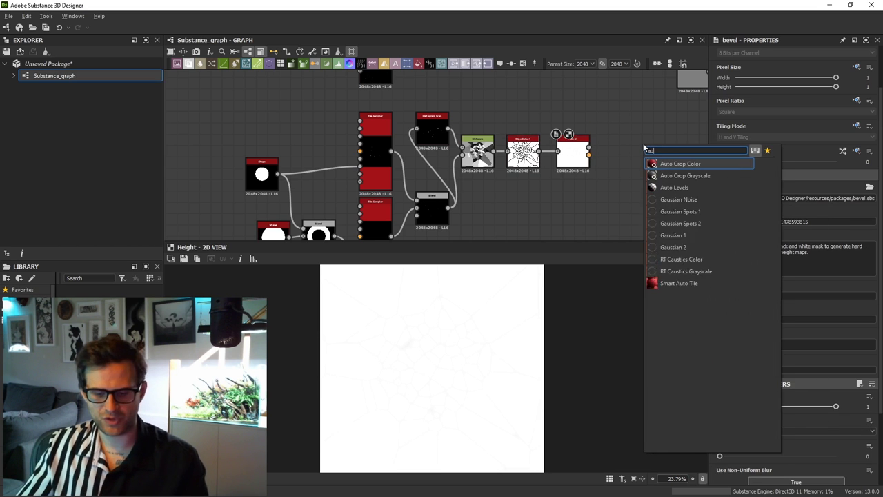
left_click(672, 187)
left_click_drag(581, 151, 625, 157)
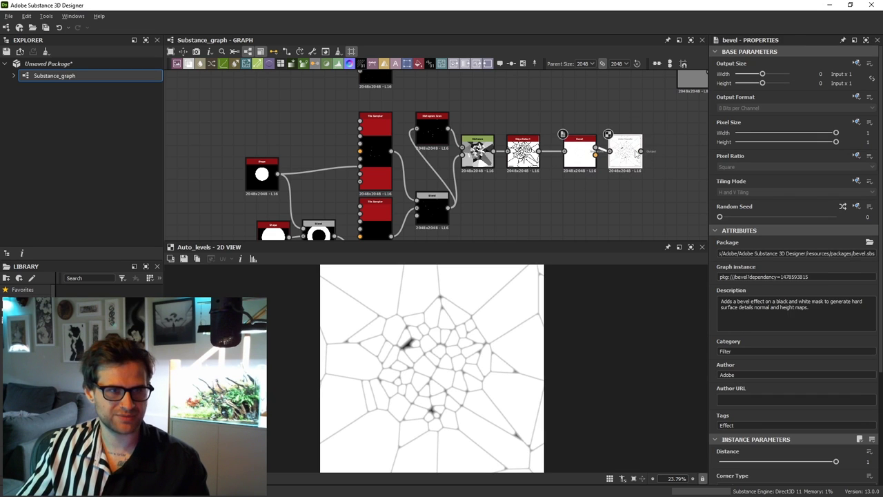
scroll(494, 368, "up", 1)
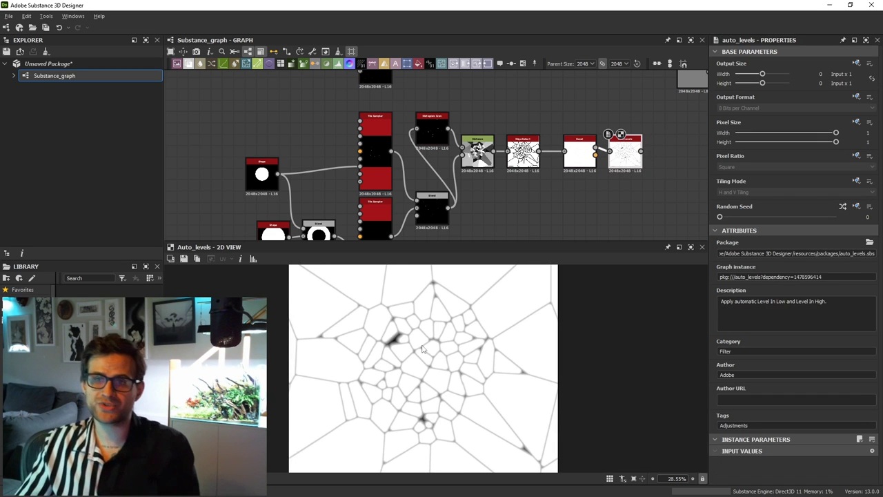